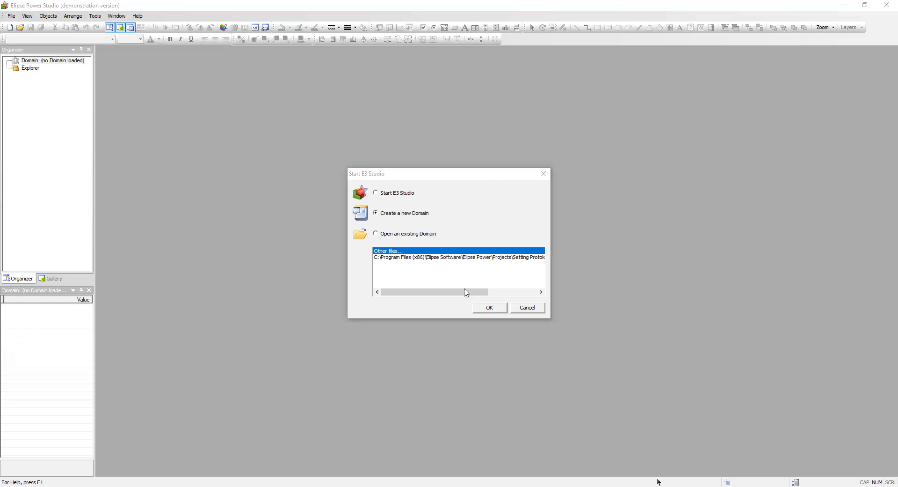
Start a new domain with a standard application named PROJECT_1 and create its project folder.
{"action": "left_click", "coordinate": [489, 310]}
{"action": "left_click", "coordinate": [489, 307]}
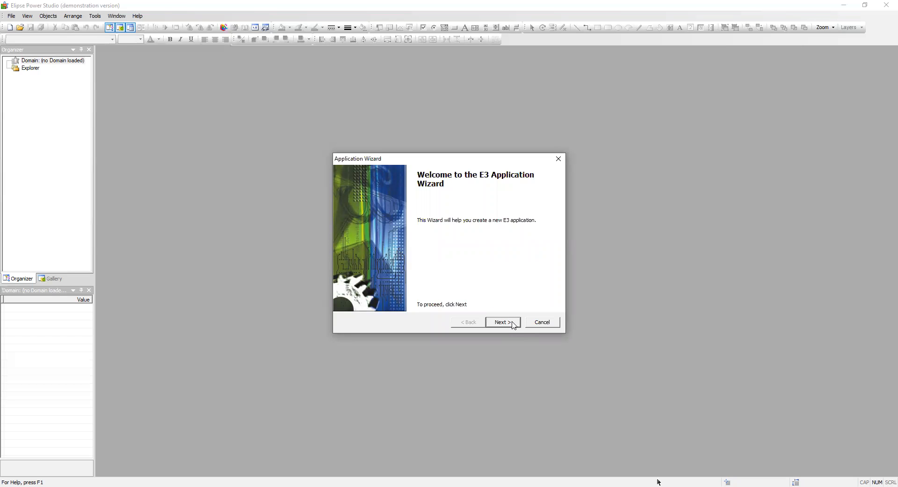
{"action": "left_click", "coordinate": [503, 321]}
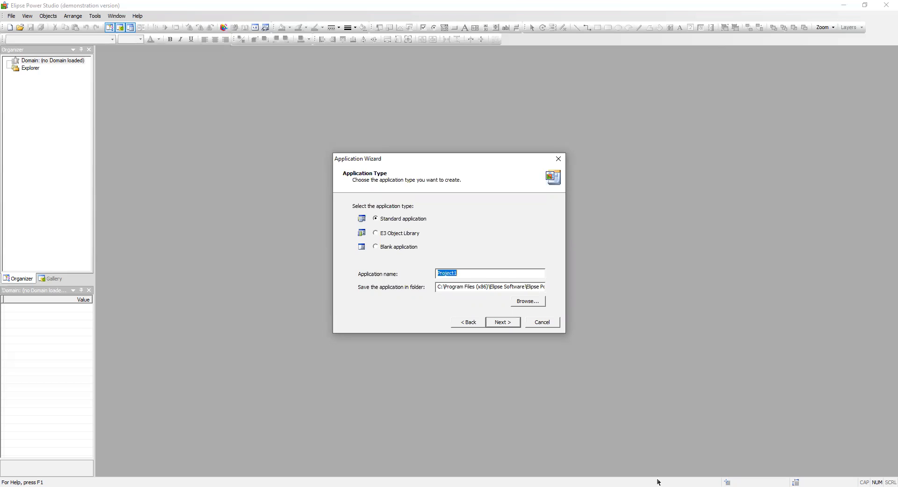
{"action": "type", "text": "PROJECT_1"}
{"action": "key", "text": "Return"}
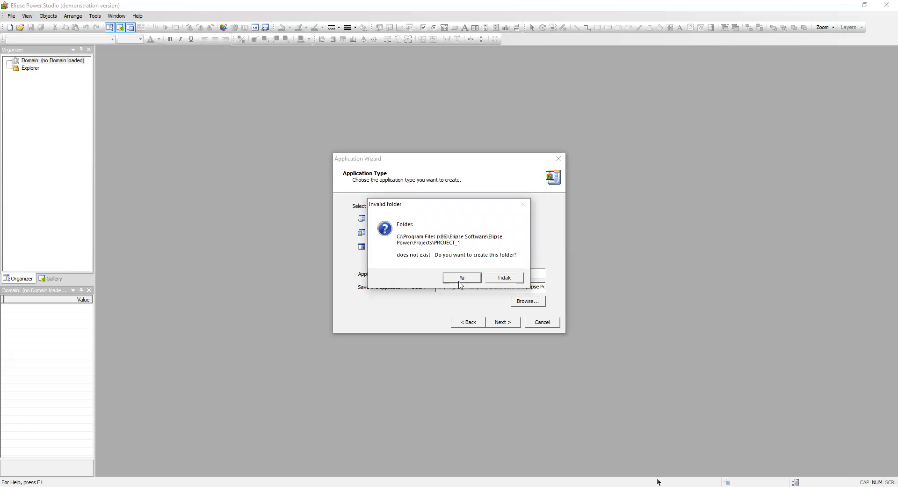
{"action": "left_click", "coordinate": [459, 281]}
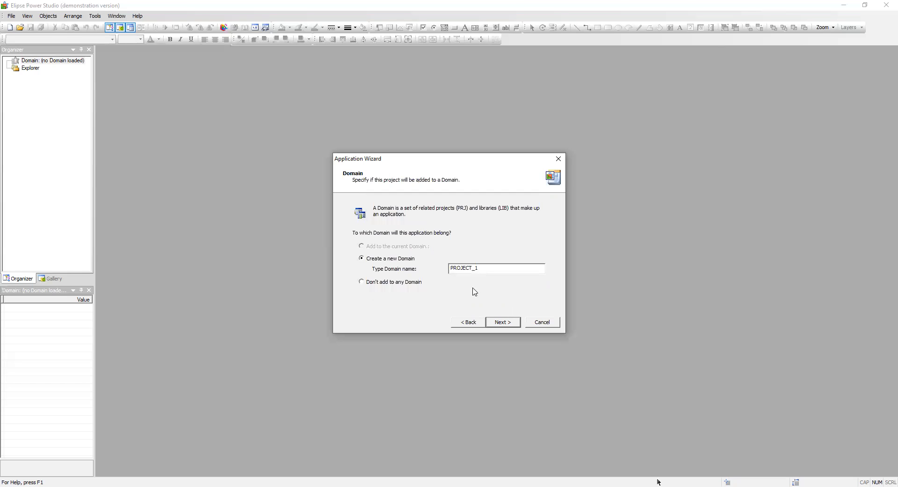
Complete the application wizard with new domain PROJECT_1, automatic resolution, and no I/O driver, database or alarm server.
{"action": "left_click", "coordinate": [501, 325]}
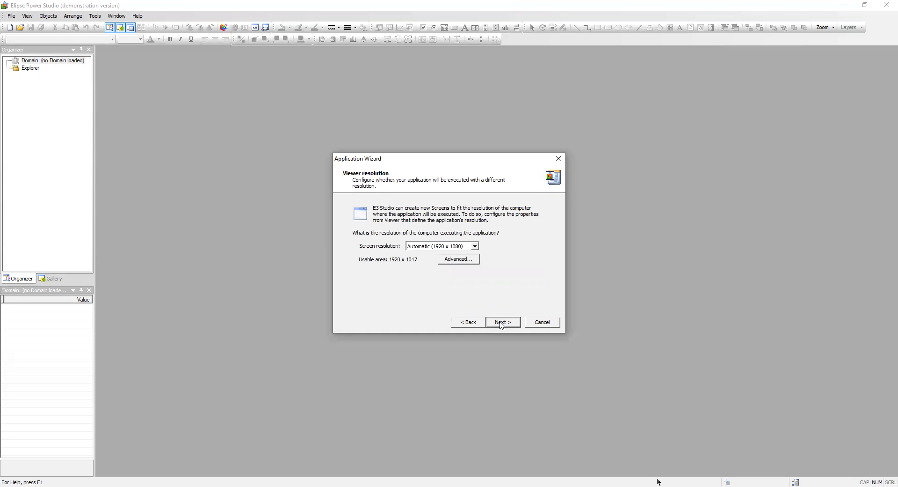
{"action": "left_click", "coordinate": [501, 324]}
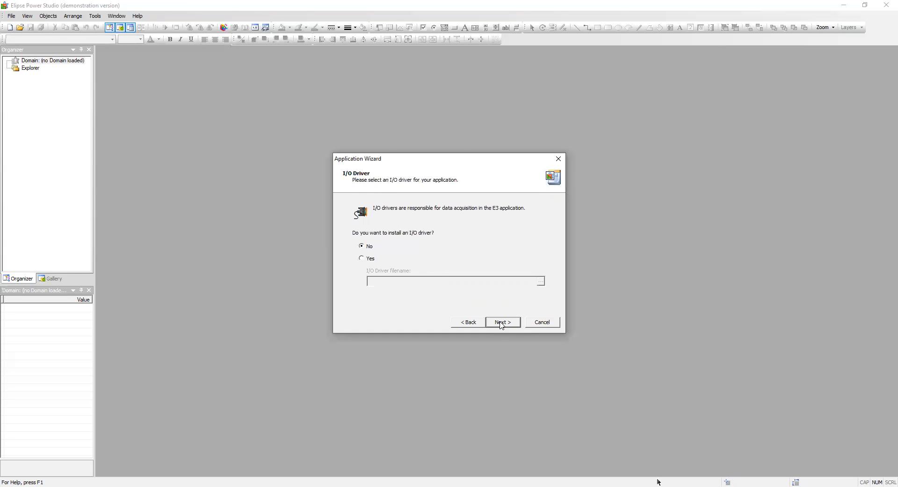
{"action": "left_click", "coordinate": [501, 325]}
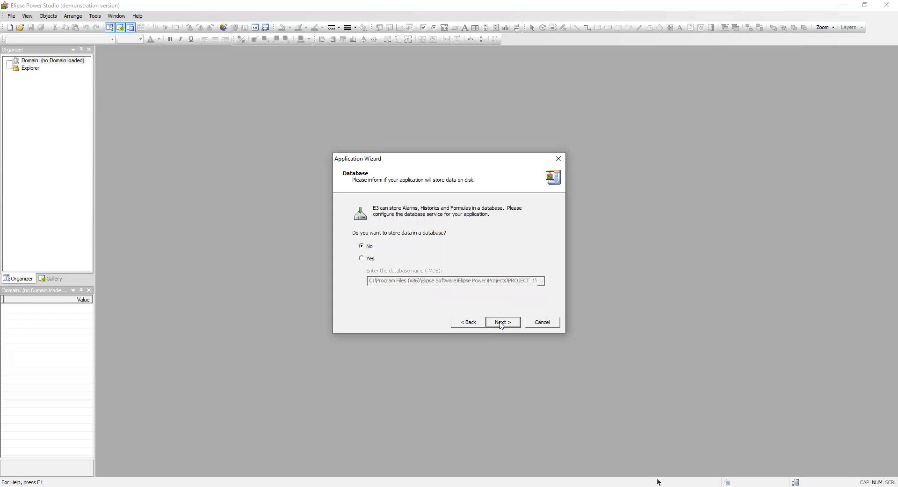
{"action": "left_click", "coordinate": [501, 325]}
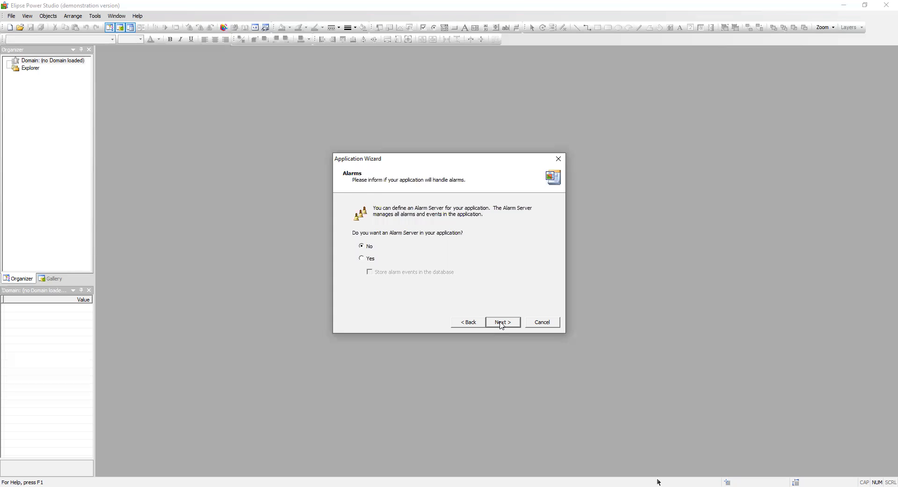
{"action": "left_click", "coordinate": [501, 325]}
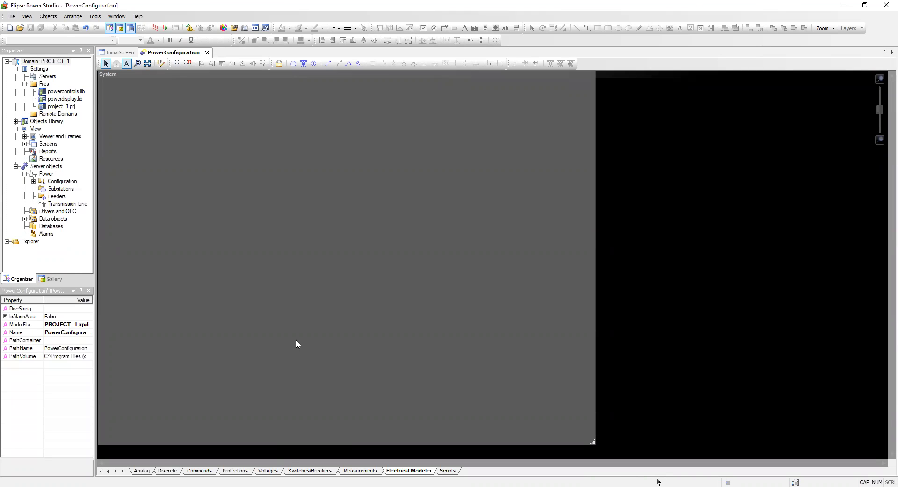
Insert an I/O driver into PROJECT_1.prj under Drivers and OPC.
{"action": "right_click", "coordinate": [65, 213]}
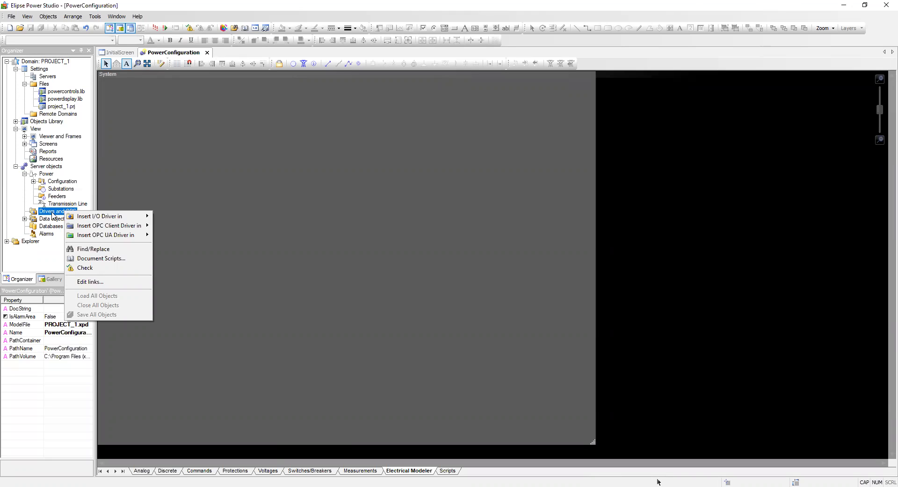
{"action": "left_click", "coordinate": [53, 215]}
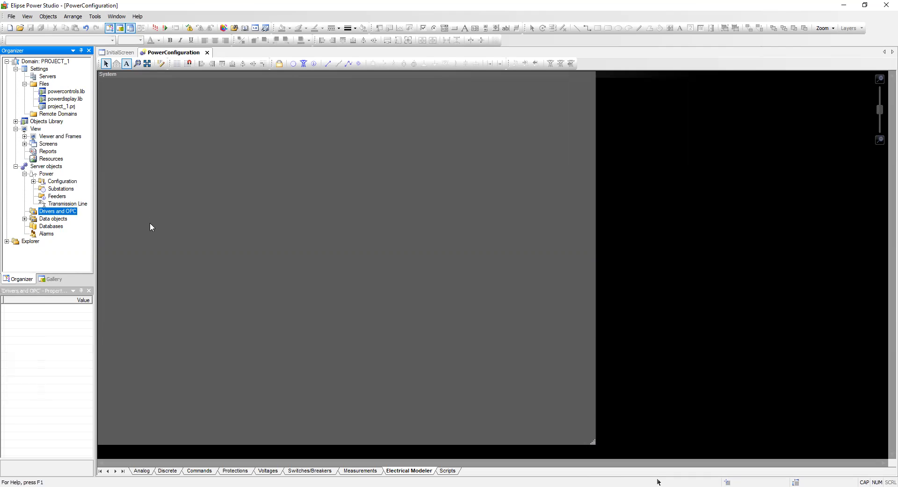
{"action": "right_click", "coordinate": [55, 213]}
{"action": "mouse_move", "coordinate": [98, 218]}
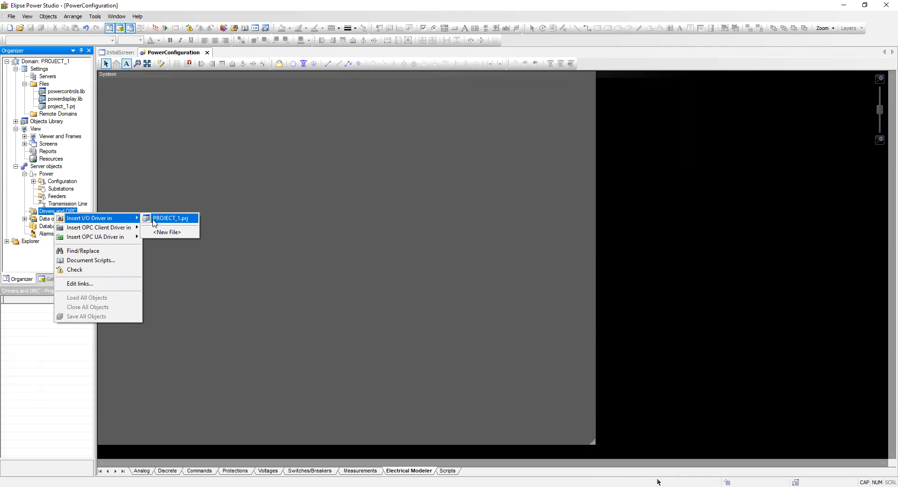
{"action": "key", "text": "Return"}
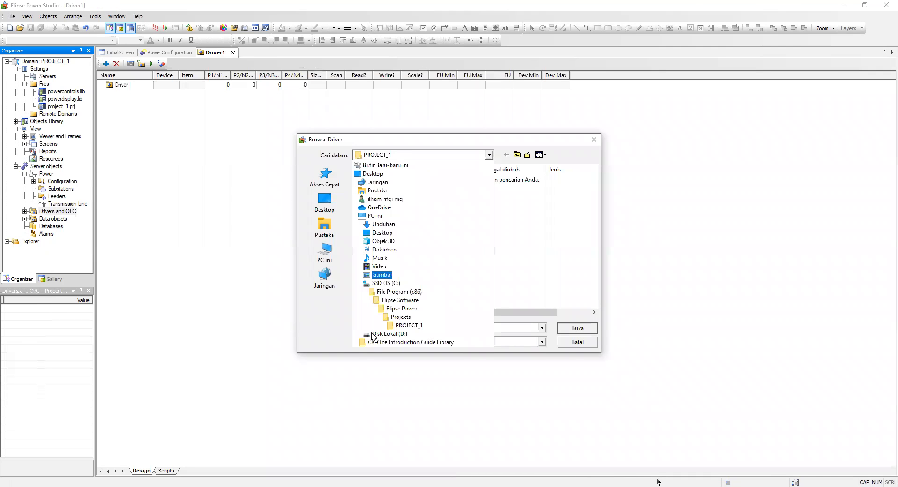
Load IEC103.dll from the Driver IEC103 folder within APLIKASI on drive D: as the driver file.
{"action": "key", "text": "Down"}
{"action": "key", "text": "Return"}
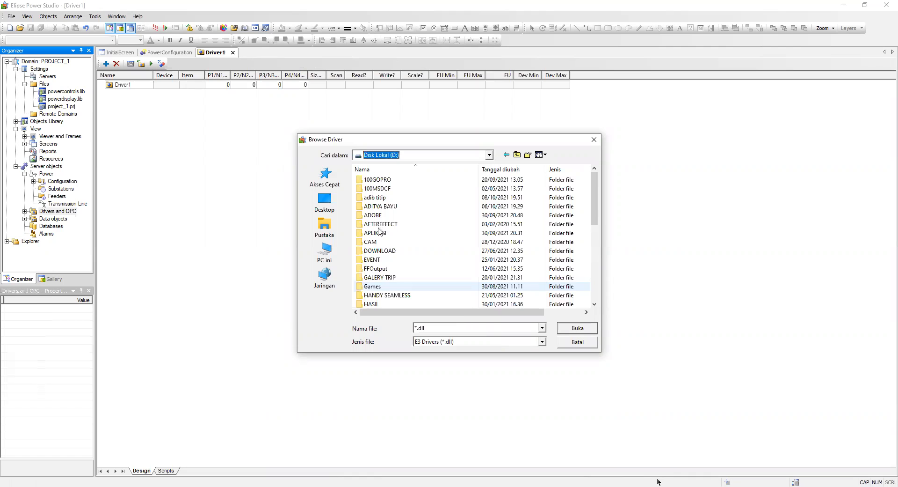
{"action": "double_click", "coordinate": [377, 233]}
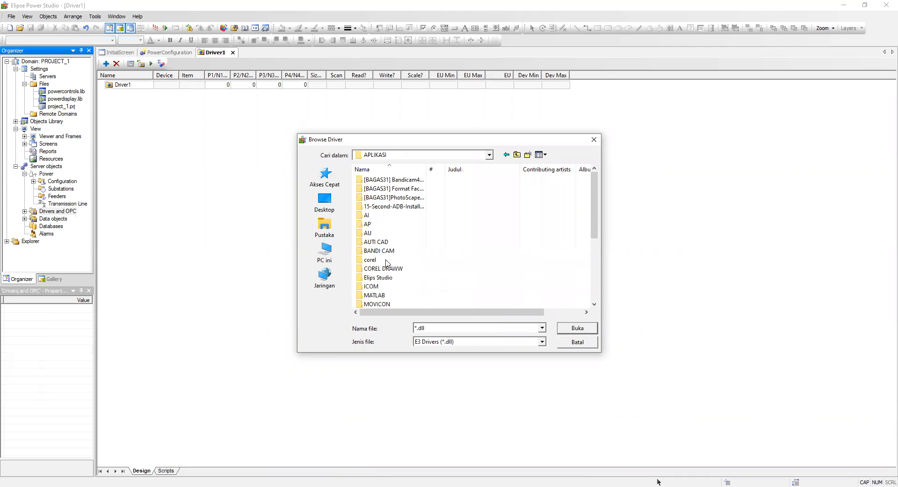
{"action": "scroll", "coordinate": [404, 238], "scroll_direction": "down", "scroll_amount": 2}
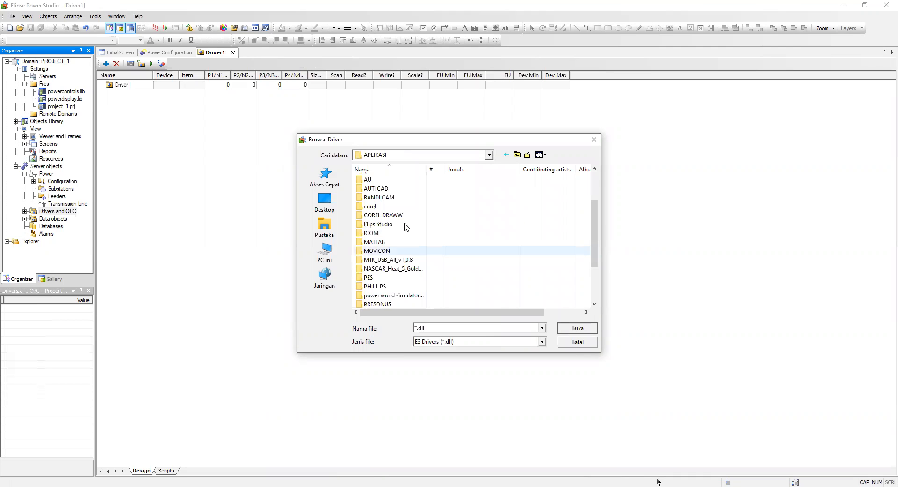
{"action": "double_click", "coordinate": [405, 181]}
{"action": "left_click", "coordinate": [406, 181]}
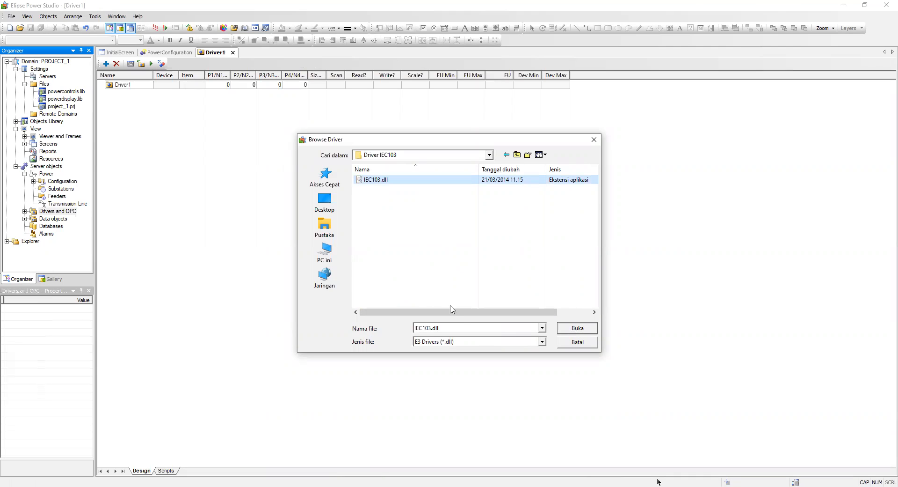
{"action": "key", "text": "Return"}
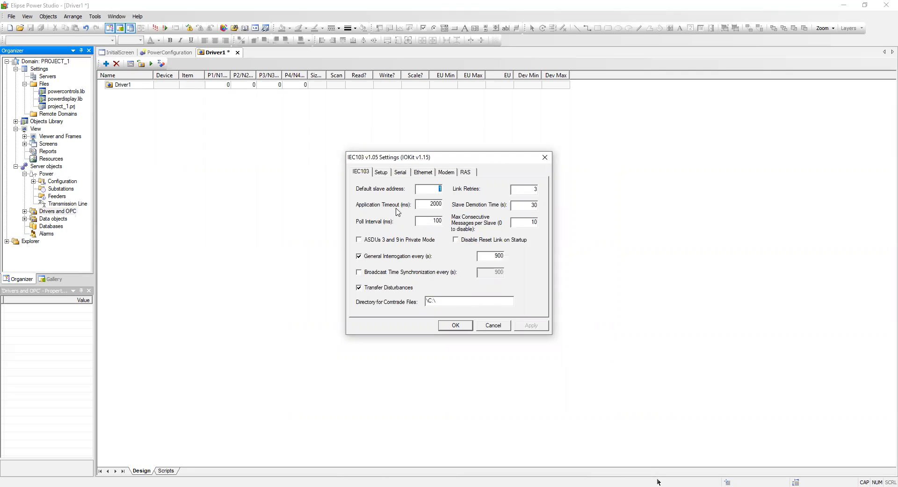
Set the IEC103 driver's physical layer to Serial.
{"action": "left_click", "coordinate": [381, 172]}
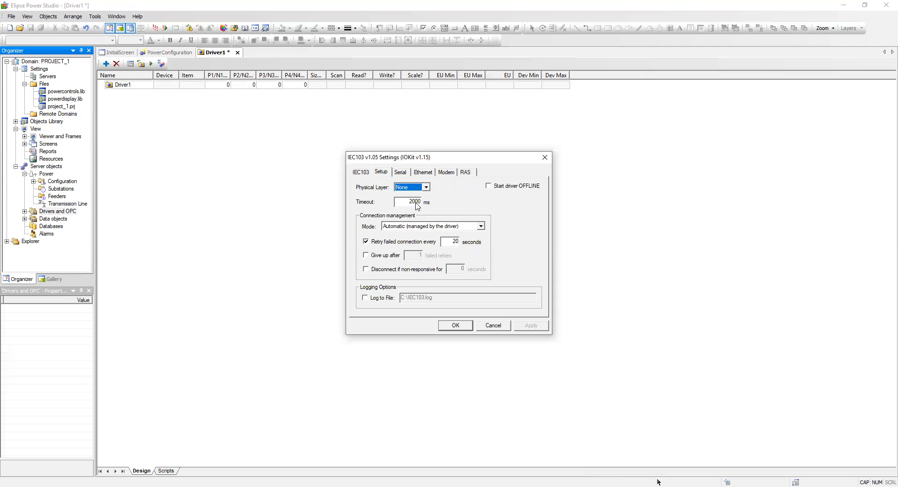
{"action": "key", "text": "alt+Down"}
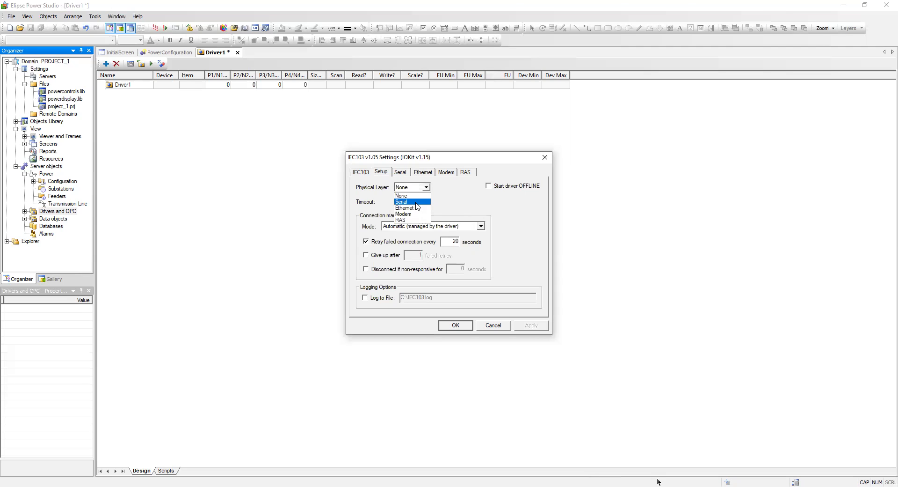
{"action": "left_click", "coordinate": [401, 201]}
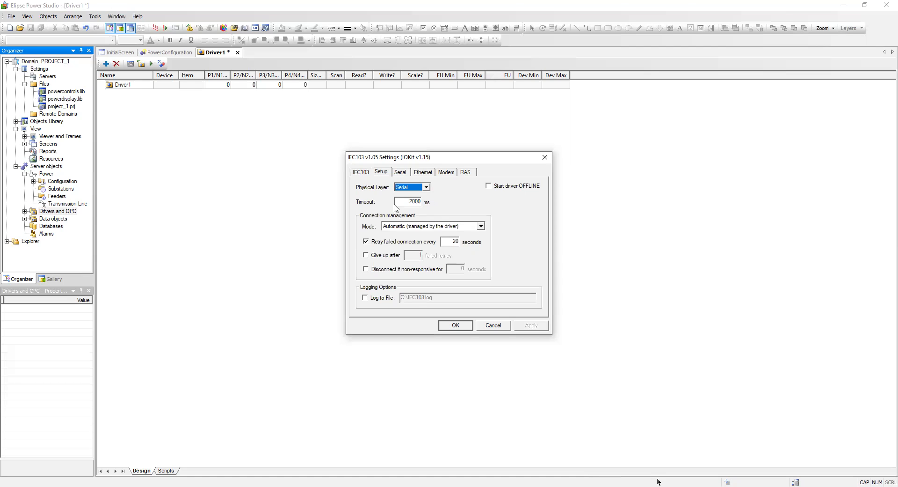
Set the serial connection to port COM1 at 9600 baud, accept the driver settings and dismiss the Tag Browser.
{"action": "left_click", "coordinate": [407, 177]}
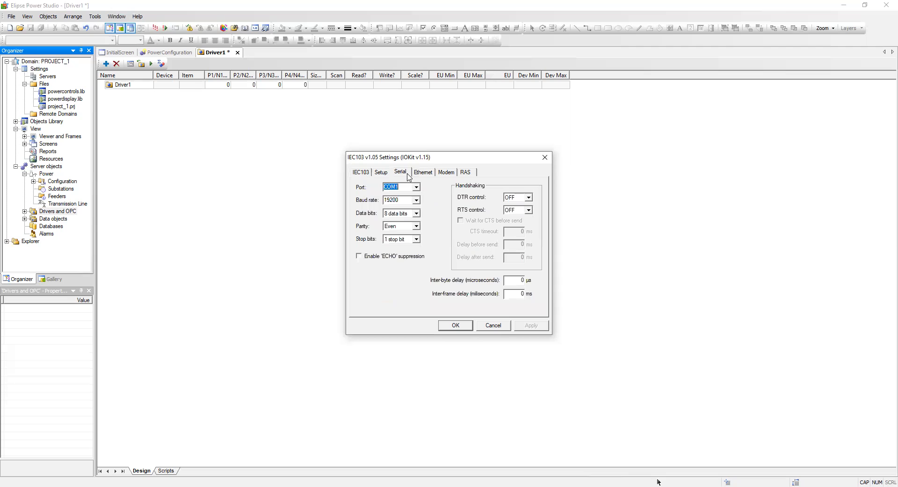
{"action": "left_click", "coordinate": [406, 199]}
{"action": "left_click", "coordinate": [416, 187]}
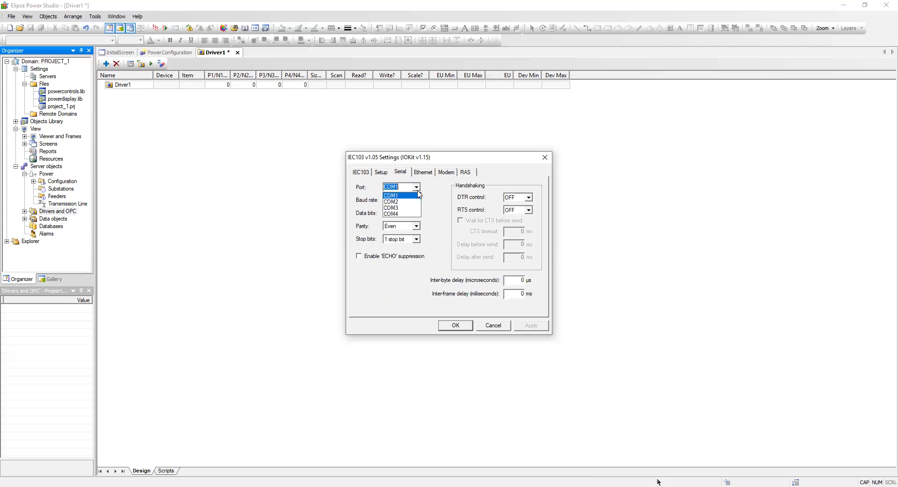
{"action": "left_click", "coordinate": [418, 197]}
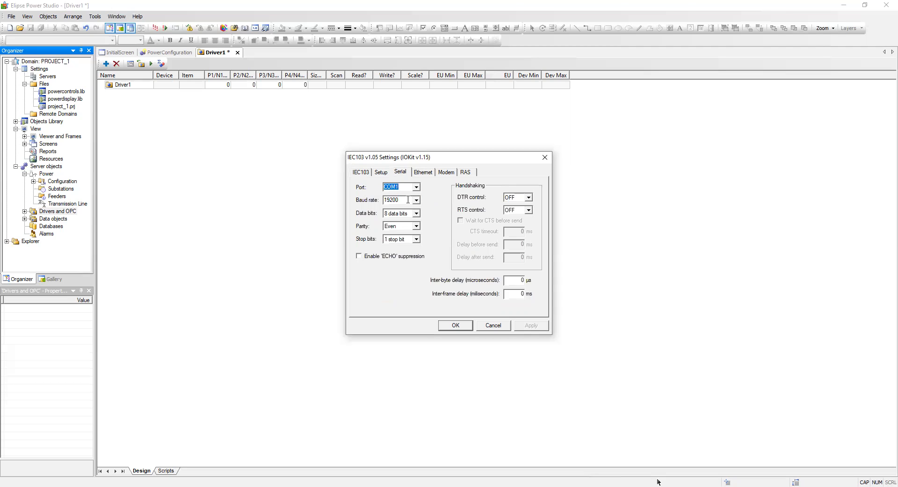
{"action": "left_click", "coordinate": [408, 199]}
{"action": "left_click", "coordinate": [416, 200]}
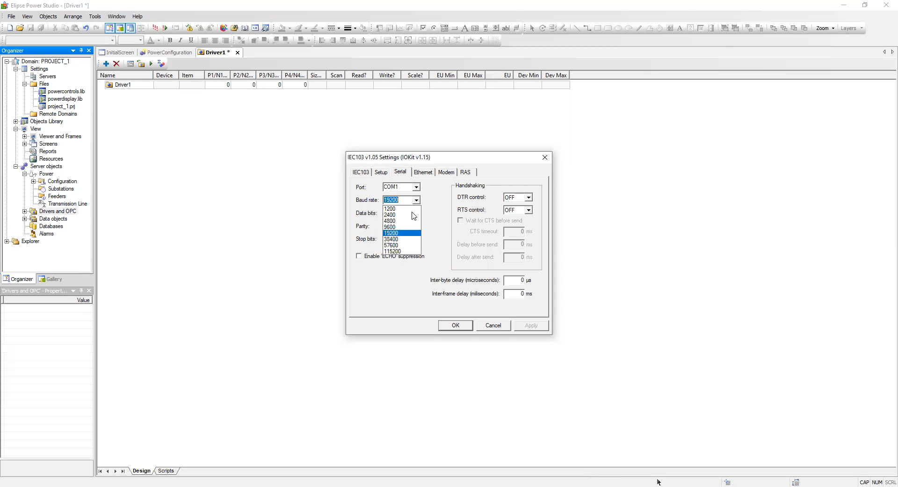
{"action": "left_click", "coordinate": [439, 213]}
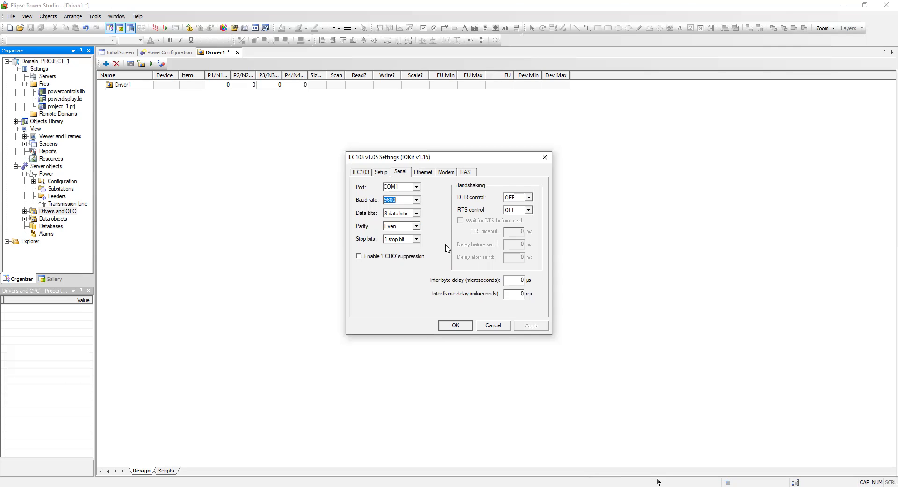
{"action": "left_click", "coordinate": [447, 326]}
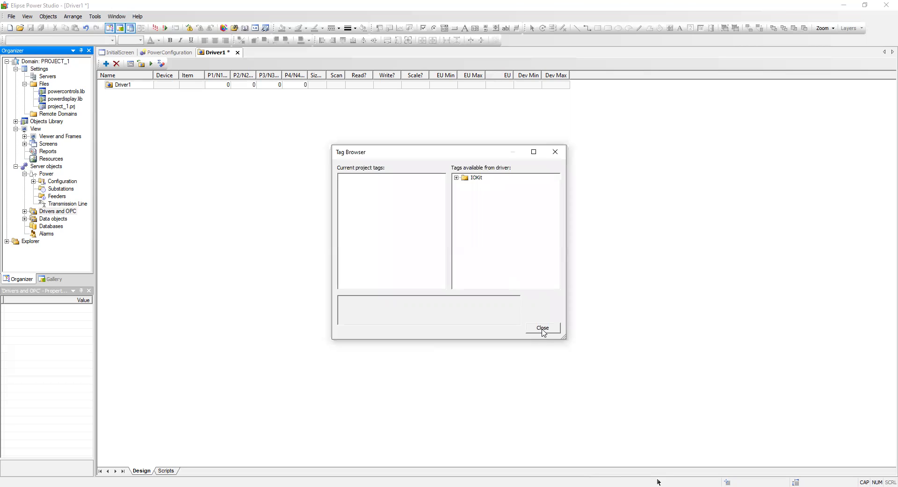
{"action": "left_click", "coordinate": [542, 329]}
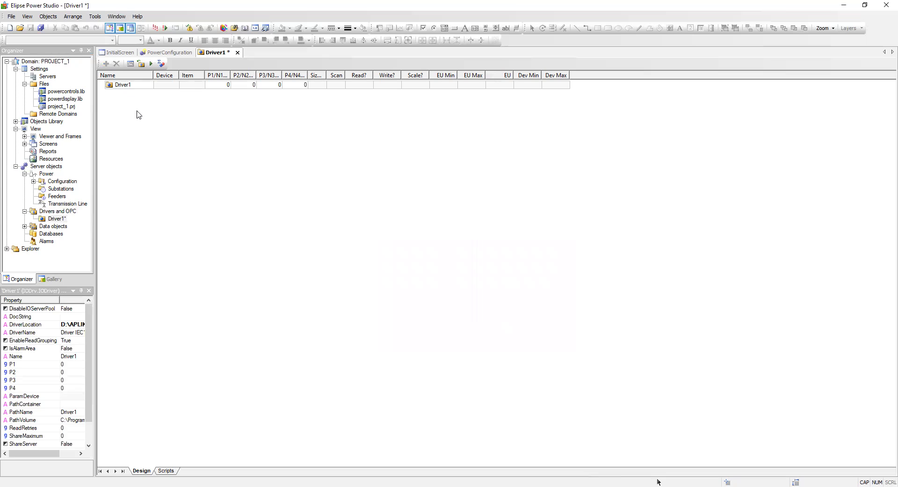
Insert two new folders under Driver1.
{"action": "right_click", "coordinate": [123, 86]}
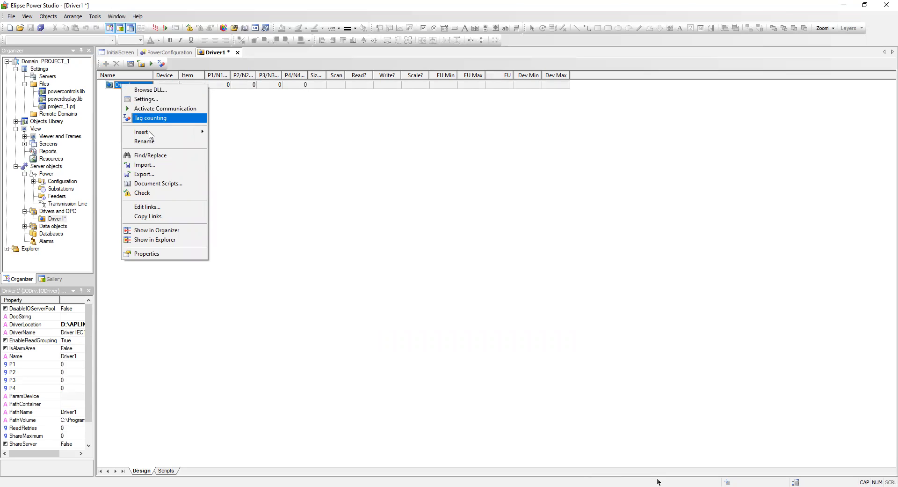
{"action": "mouse_move", "coordinate": [149, 134]}
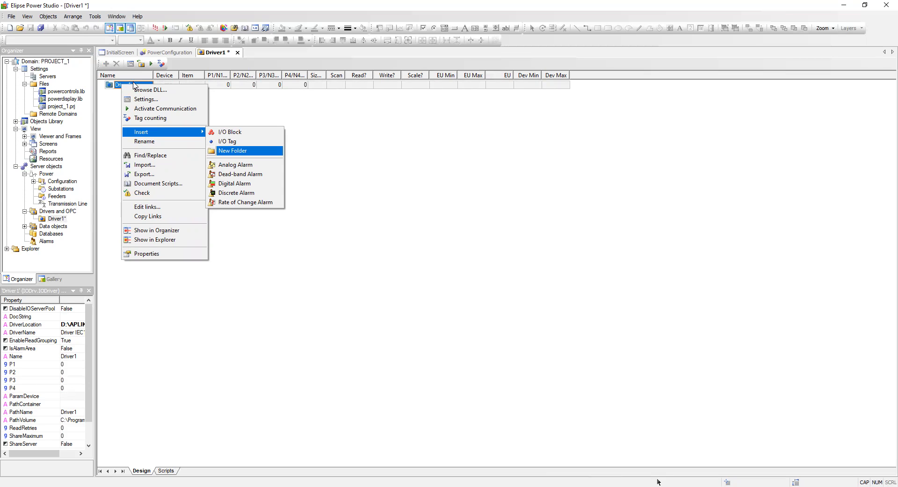
{"action": "left_click", "coordinate": [215, 151]}
{"action": "right_click", "coordinate": [133, 83]}
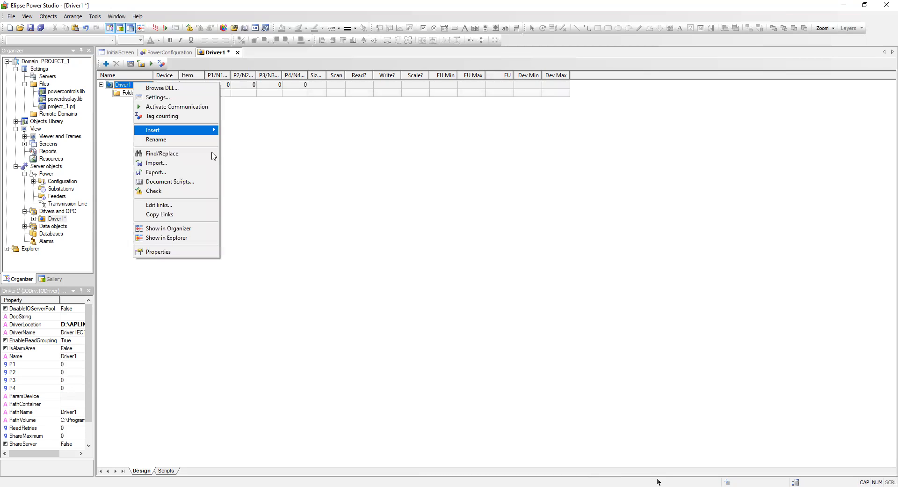
{"action": "left_click", "coordinate": [246, 149]}
Rename the first folder under Driver1 as Measurment.
{"action": "left_click", "coordinate": [133, 93]}
{"action": "type", "text": "C"}
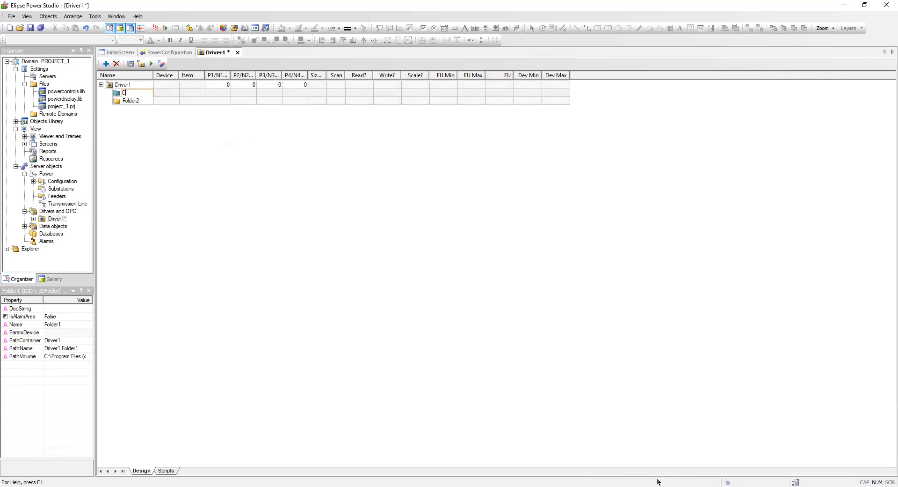
{"action": "type", "text": "o"}
{"action": "key", "text": "BackSpace"}
{"action": "key", "text": "BackSpace"}
{"action": "key", "text": "BackSpace"}
{"action": "key", "text": "BackSpace"}
{"action": "type", "text": "Mea"}
{"action": "type", "text": "a"}
{"action": "type", "text": "sument"}
Rename the second folder under Driver1 as Status and select the Measurment folder.
{"action": "left_click", "coordinate": [143, 103]}
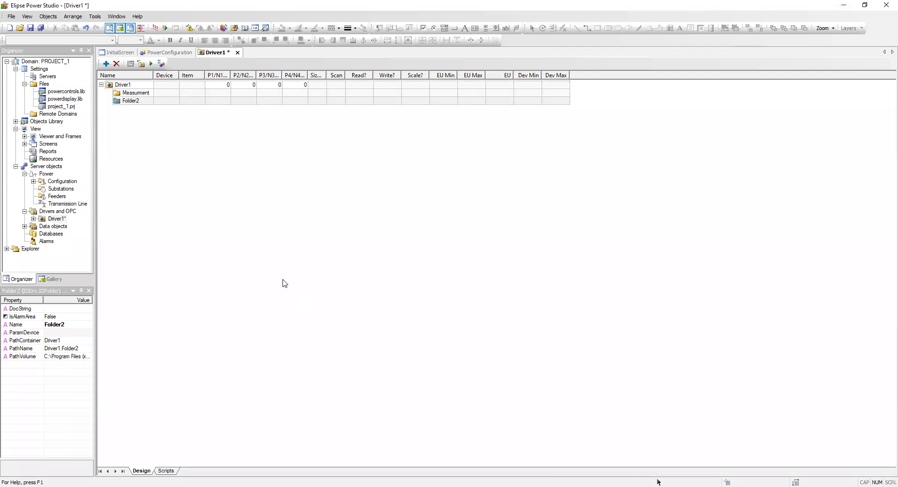
{"action": "left_click", "coordinate": [149, 134]}
{"action": "type", "text": "Sta"}
{"action": "left_click", "coordinate": [140, 155]}
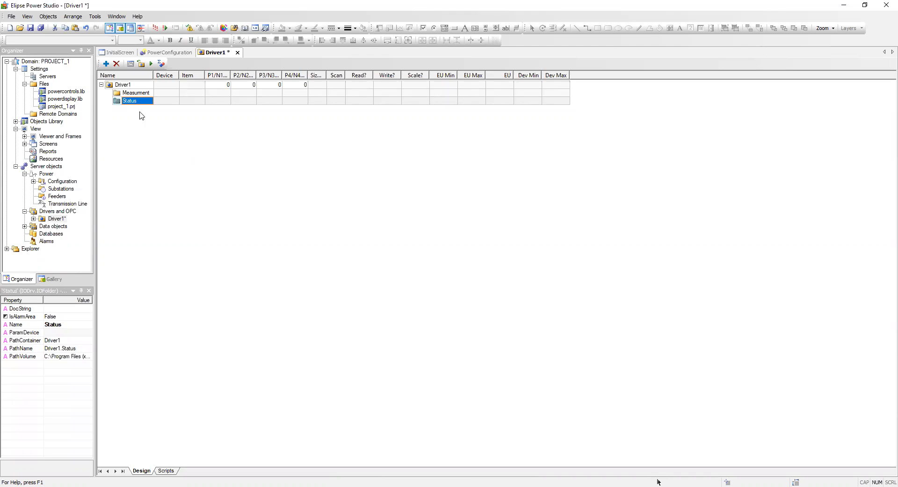
{"action": "left_click", "coordinate": [138, 94]}
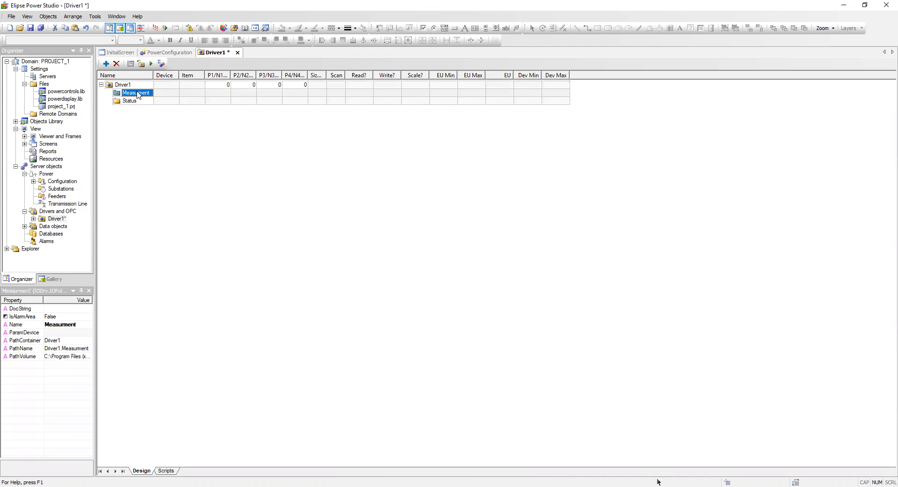
Insert three I/O tags into the Measurment folder.
{"action": "right_click", "coordinate": [139, 95]}
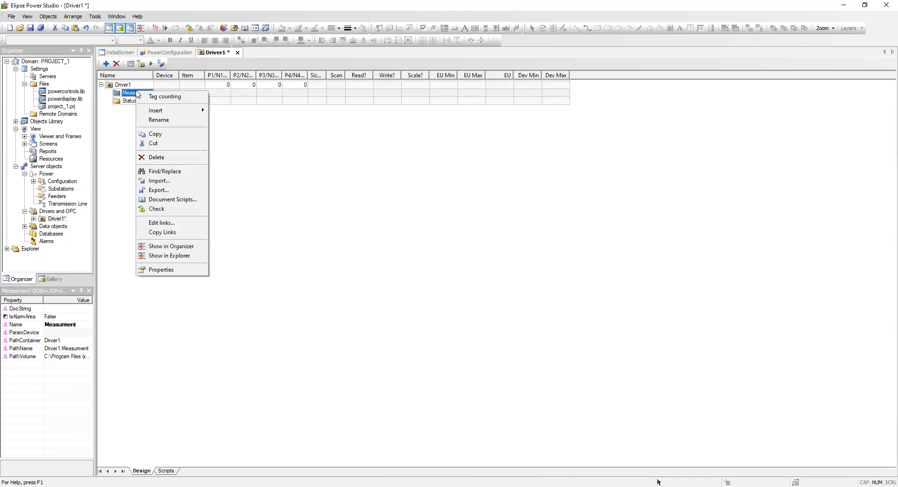
{"action": "mouse_move", "coordinate": [164, 111]}
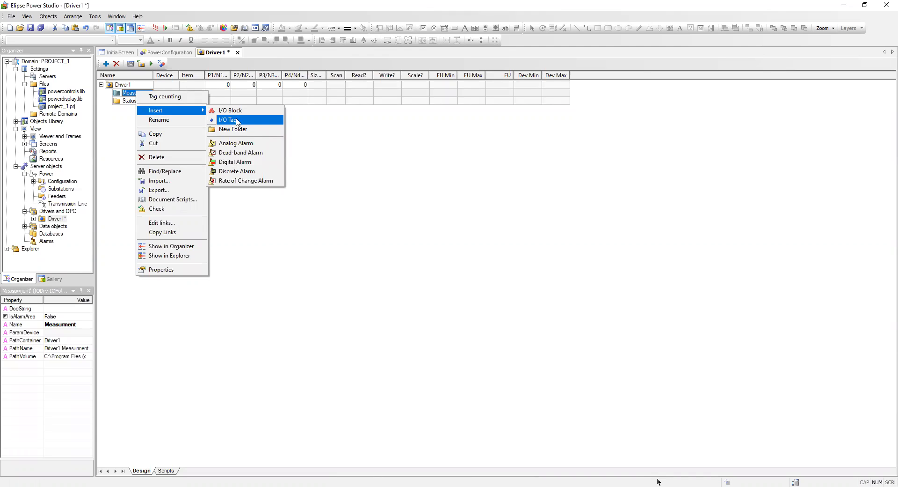
{"action": "left_click", "coordinate": [237, 121]}
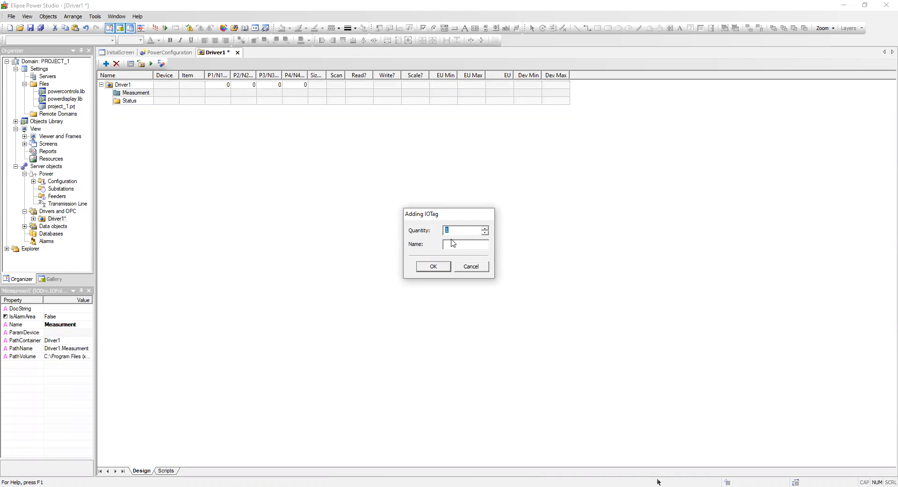
{"action": "type", "text": "3"}
{"action": "key", "text": "Return"}
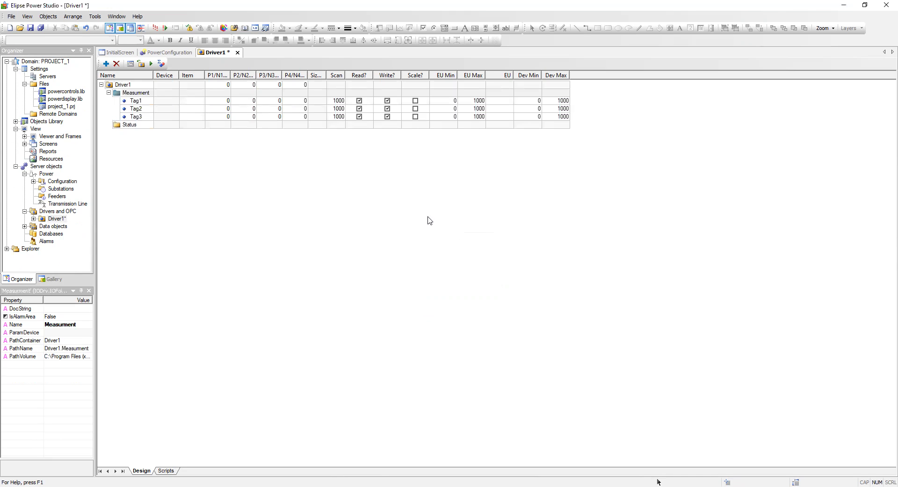
Insert four I/O tags into the Status folder.
{"action": "right_click", "coordinate": [132, 126]}
{"action": "mouse_move", "coordinate": [146, 145]}
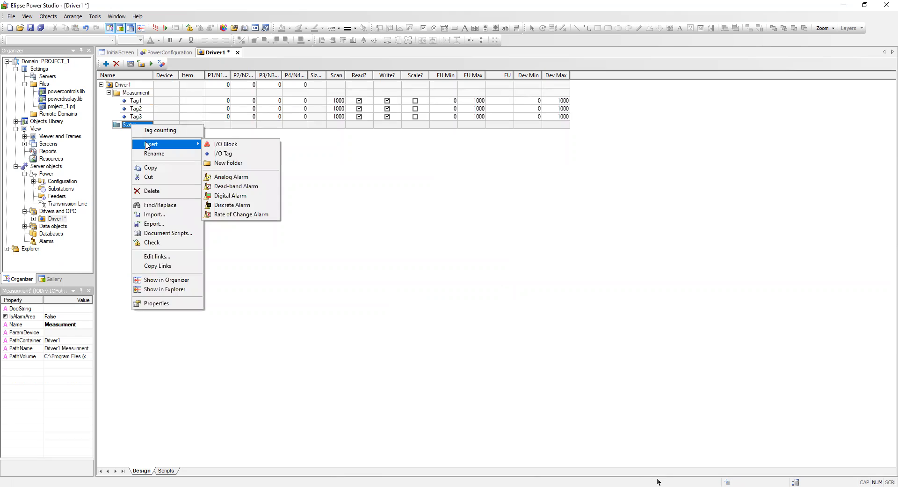
{"action": "left_click", "coordinate": [224, 153]}
{"action": "type", "text": "4"}
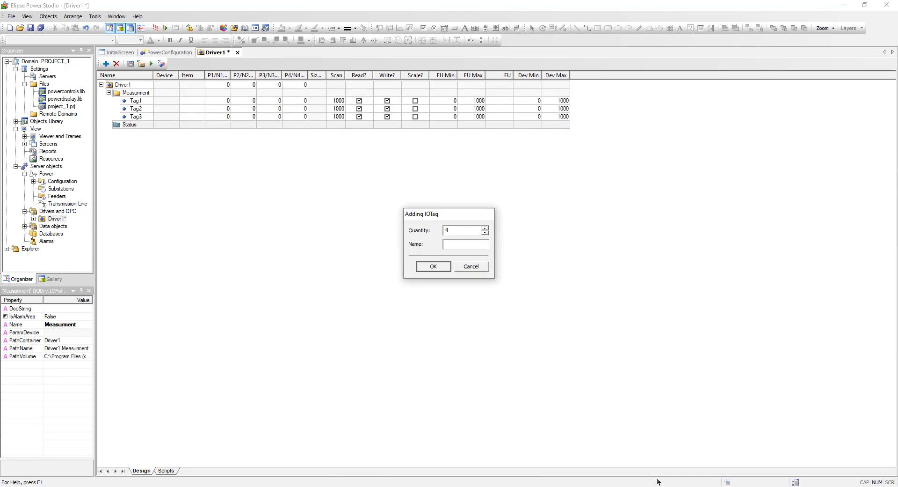
{"action": "key", "text": "Return"}
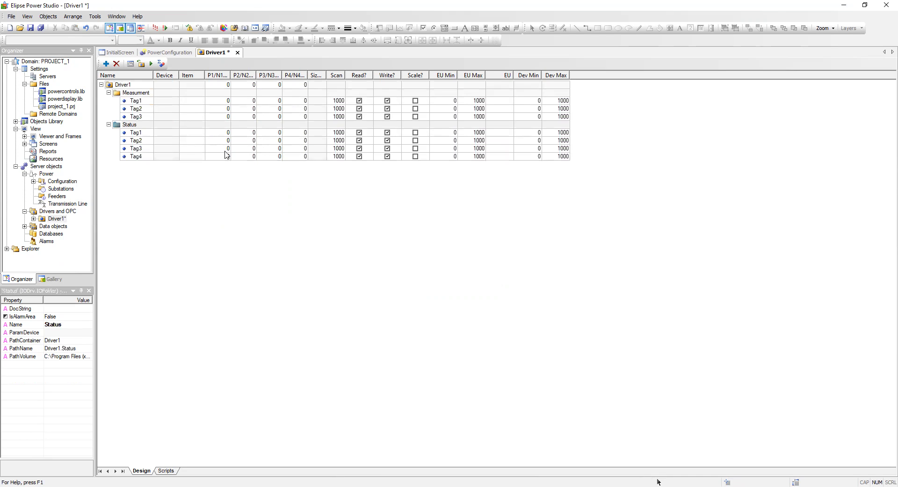
Rename the first tag in the Measurment folder as IL1.
{"action": "left_click", "coordinate": [218, 101]}
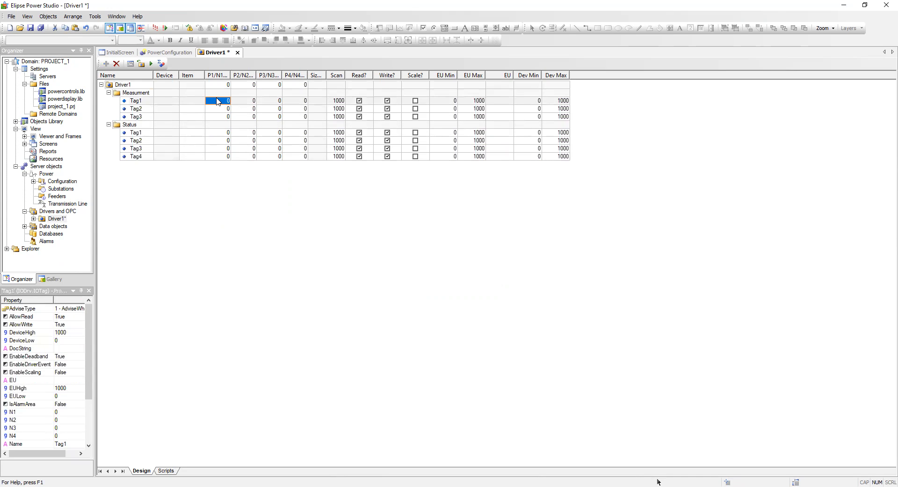
{"action": "left_click", "coordinate": [140, 103]}
{"action": "key", "text": "Caps_Lock"}
{"action": "type", "text": "IL1"}
{"action": "left_click", "coordinate": [146, 110]}
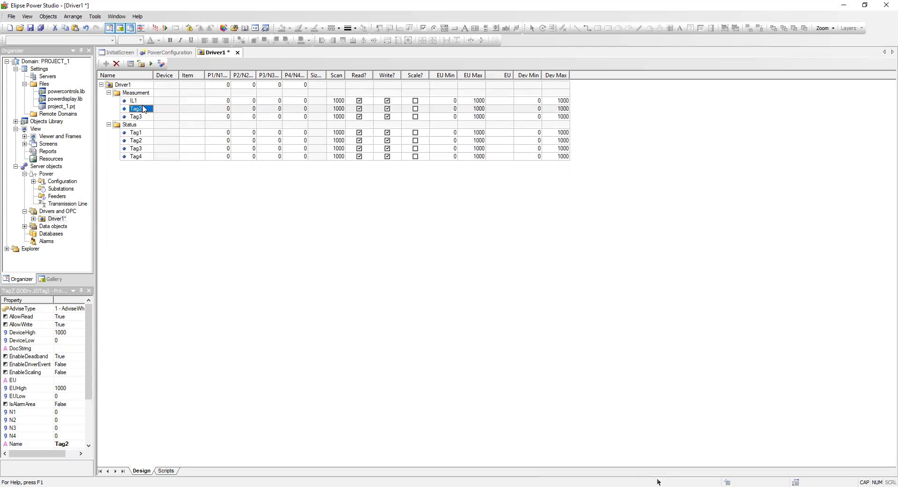
Rename the three tags in the Measurment folder as R, S and T.
{"action": "left_click", "coordinate": [143, 102]}
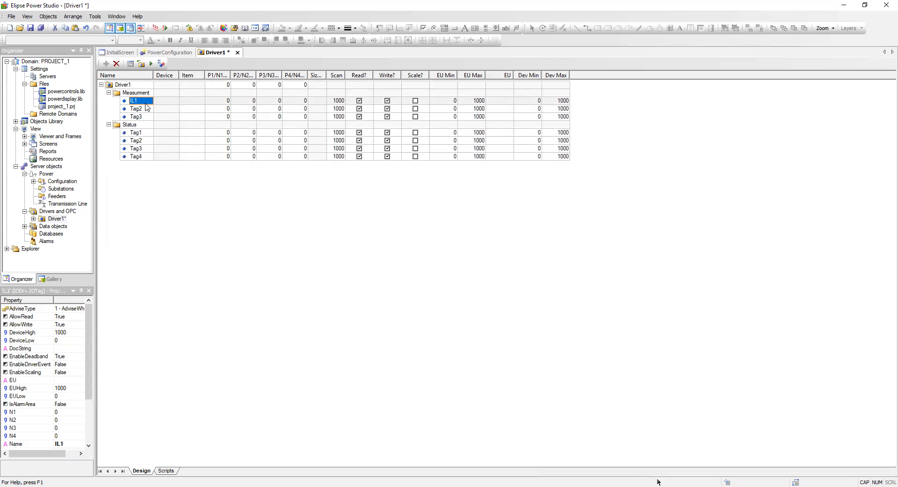
{"action": "type", "text": "R"}
{"action": "left_click", "coordinate": [144, 109]}
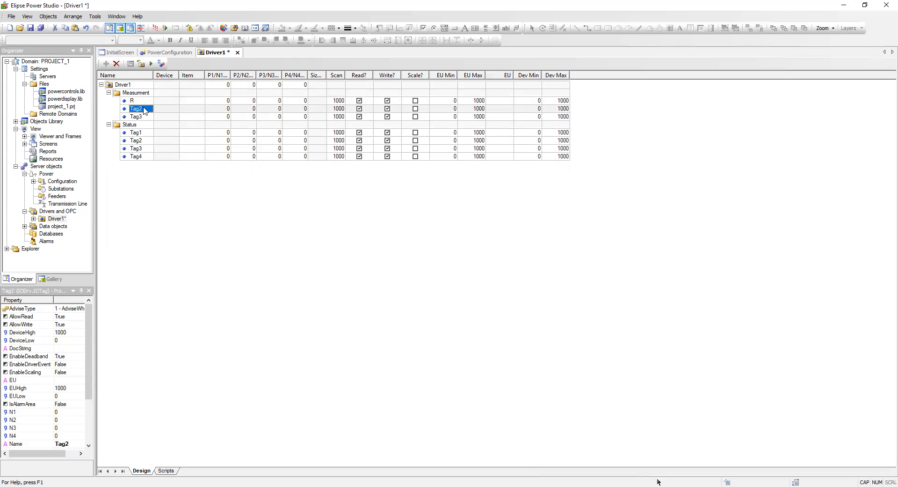
{"action": "type", "text": "S"}
{"action": "left_click", "coordinate": [145, 116]}
{"action": "type", "text": "T"}
{"action": "left_click", "coordinate": [139, 101]}
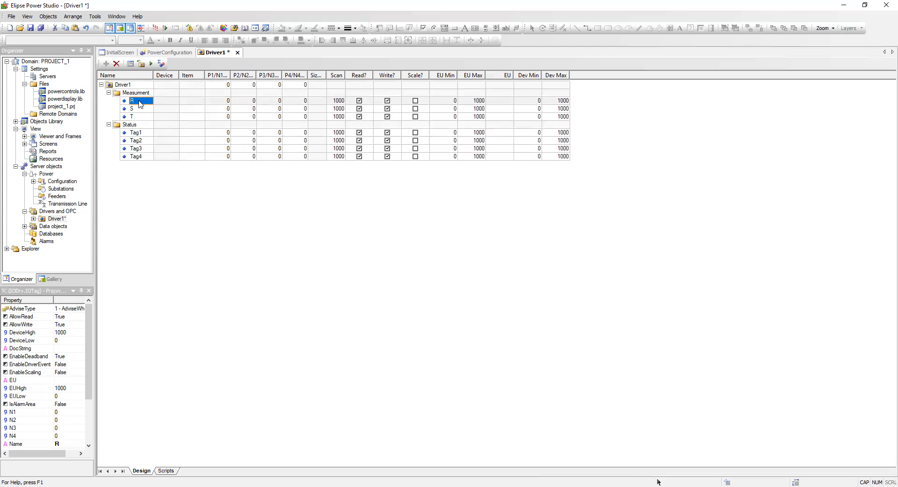
Rename the first three tags in the Status folder as IL1F, IL2F and IL3F.
{"action": "left_click", "coordinate": [144, 134]}
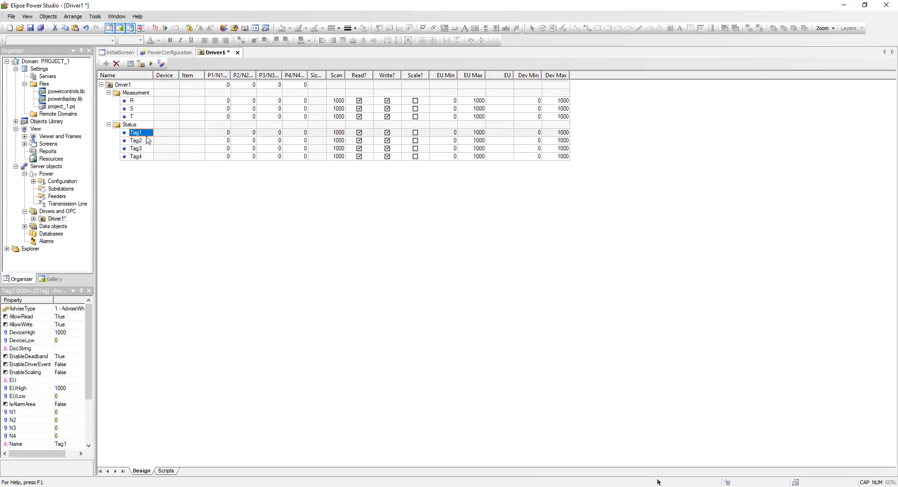
{"action": "key", "text": "Caps_Lock"}
{"action": "type", "text": "IL1f"}
{"action": "key", "text": "BackSpace"}
{"action": "type", "text": "F"}
{"action": "left_click", "coordinate": [147, 143]}
{"action": "type", "text": "IL"}
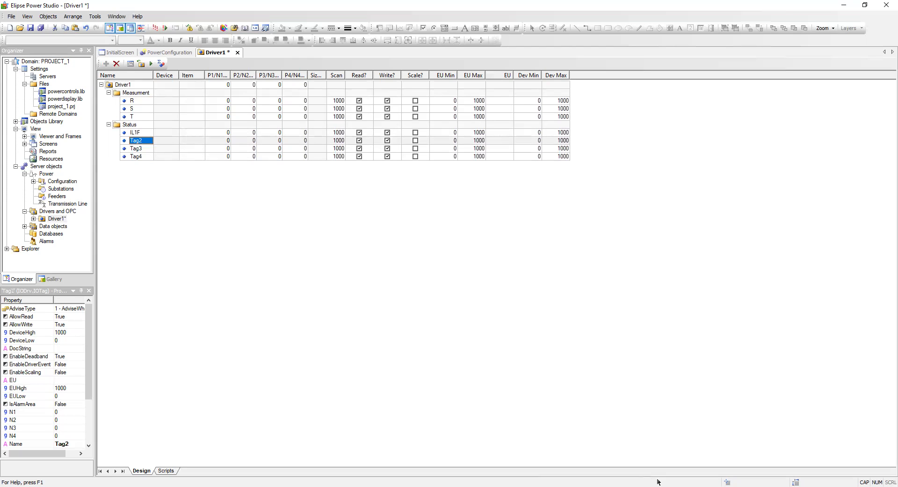
{"action": "type", "text": "2F"}
{"action": "left_click", "coordinate": [134, 148]}
{"action": "type", "text": "IL3F"}
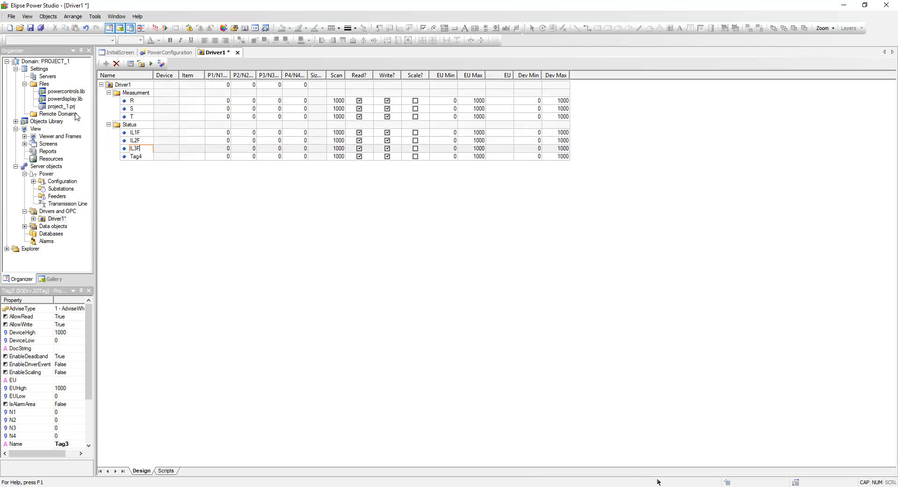
Rename the fourth tag in the Status folder as StatusOCR.
{"action": "left_click", "coordinate": [136, 156]}
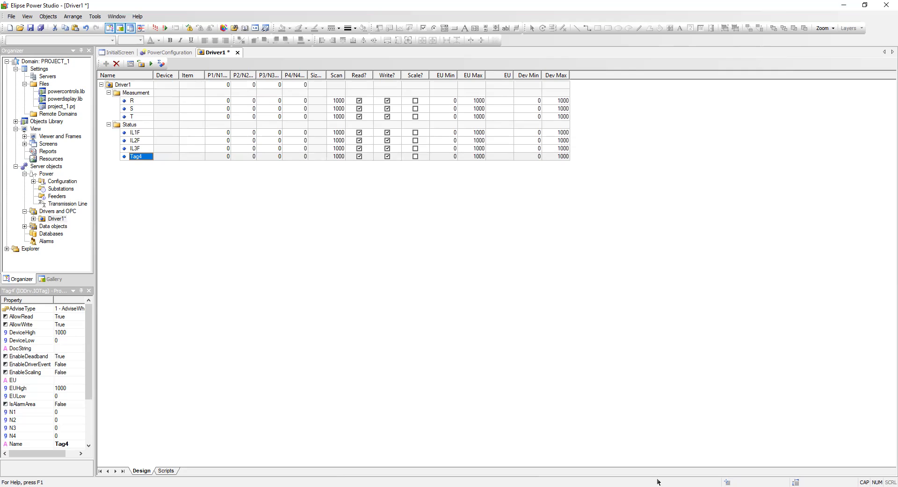
{"action": "type", "text": "StatusOCR"}
{"action": "key", "text": "Return"}
Insert one I/O tag directly under Driver1, outside both folders, and name it Relay ONOFF.
{"action": "left_click", "coordinate": [222, 103]}
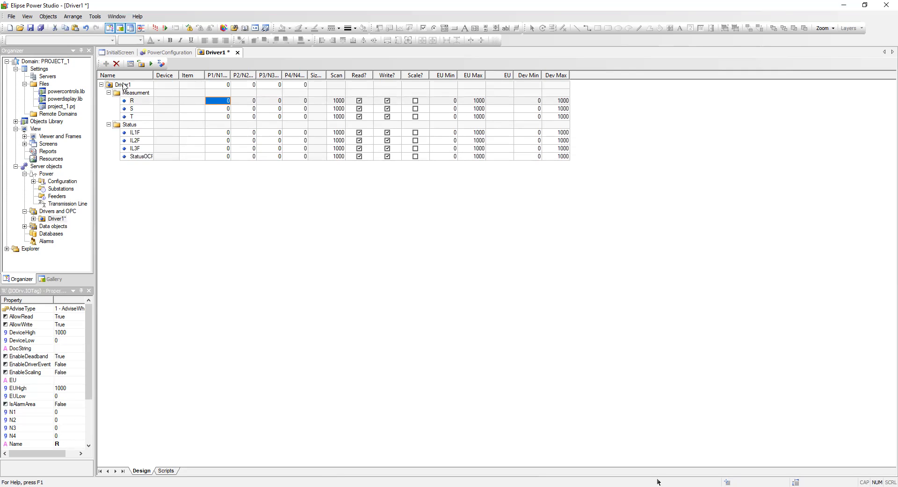
{"action": "right_click", "coordinate": [190, 127]}
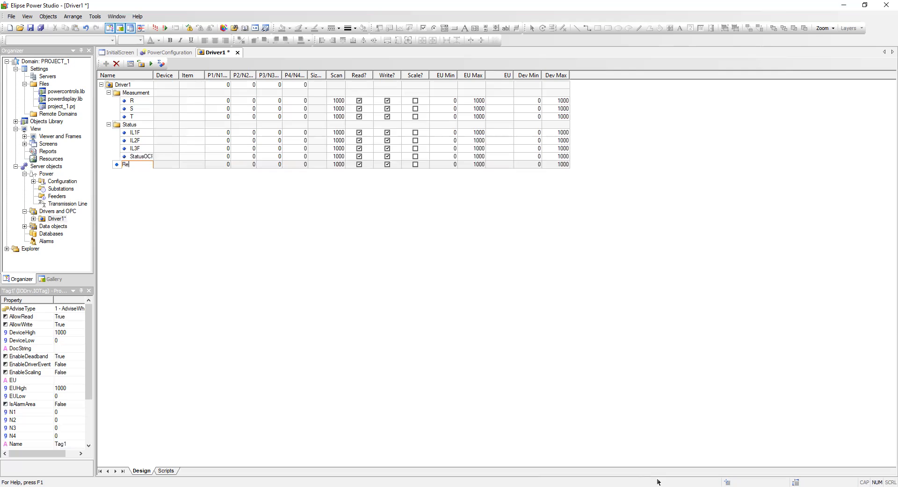
{"action": "type", "text": "lay ONOFF"}
{"action": "key", "text": "Return"}
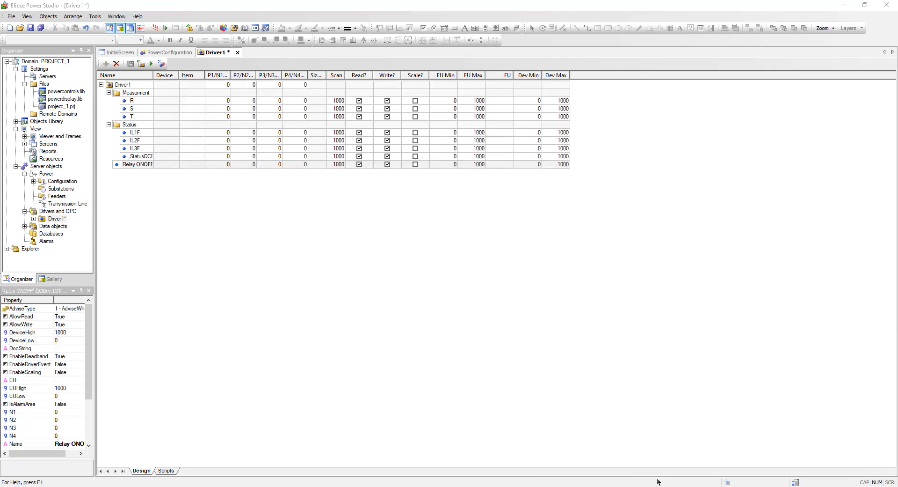
Rename the Measurment tags R, S and T as Curent R, Curent S and Curent t.
{"action": "left_click", "coordinate": [141, 104]}
{"action": "type", "text": "Curen"}
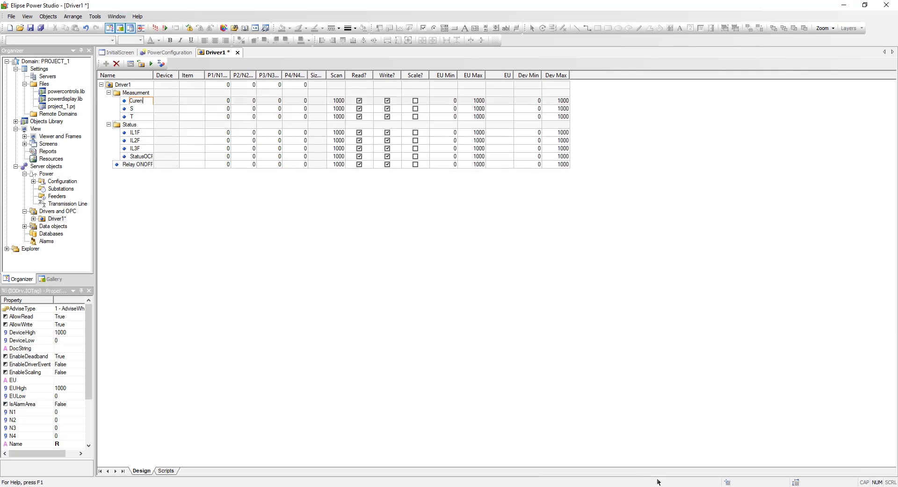
{"action": "type", "text": "t R"}
{"action": "left_click", "coordinate": [136, 109]}
{"action": "type", "text": "Curent S"}
{"action": "left_click", "coordinate": [146, 117]}
{"action": "type", "text": "Curen"}
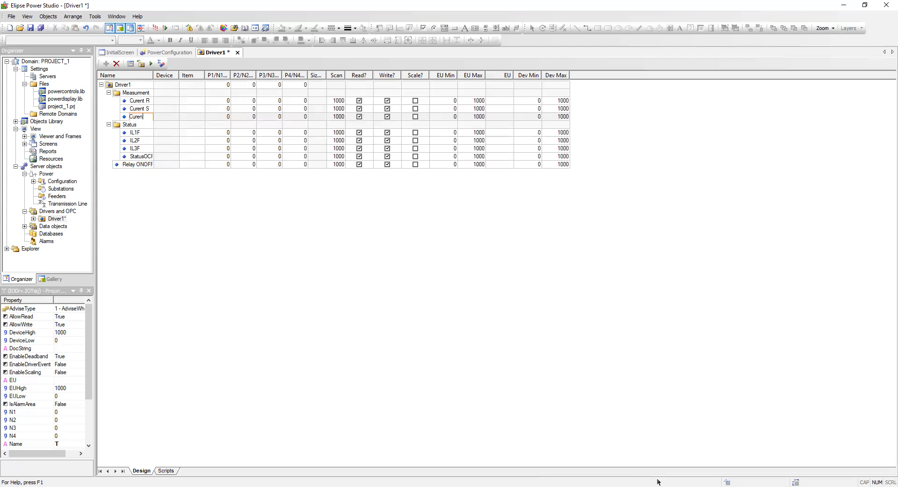
{"action": "type", "text": "t"}
{"action": "key", "text": "Caps_Lock"}
{"action": "type", "text": "T"}
{"action": "left_click", "coordinate": [311, 342]}
Set parameter N1 to 1 for all three Measurment tags.
{"action": "left_click", "coordinate": [232, 116]}
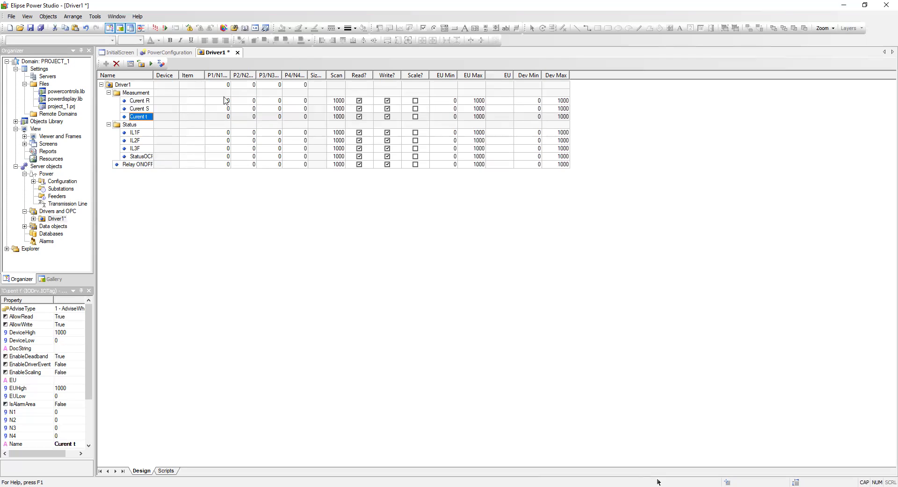
{"action": "left_click", "coordinate": [226, 101]}
{"action": "type", "text": "1"}
{"action": "key", "text": "Return"}
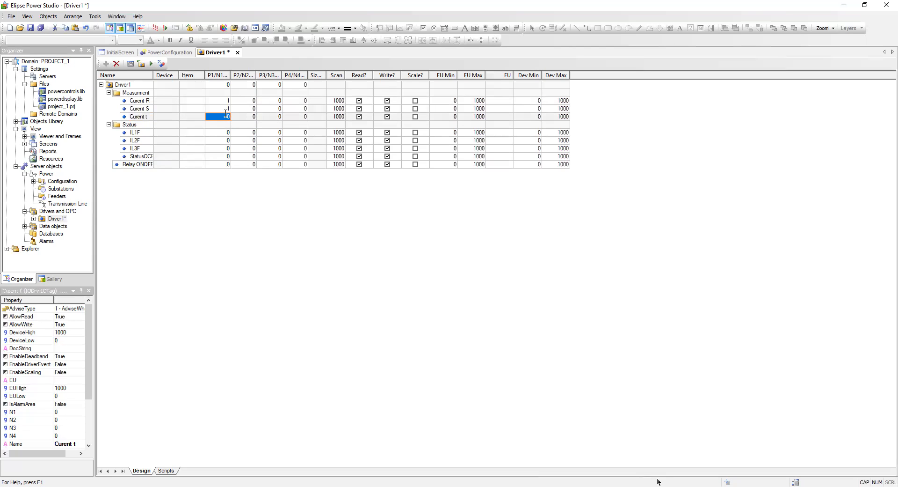
Set parameter N2 to 9 for all three Measurment tags.
{"action": "left_click", "coordinate": [252, 101]}
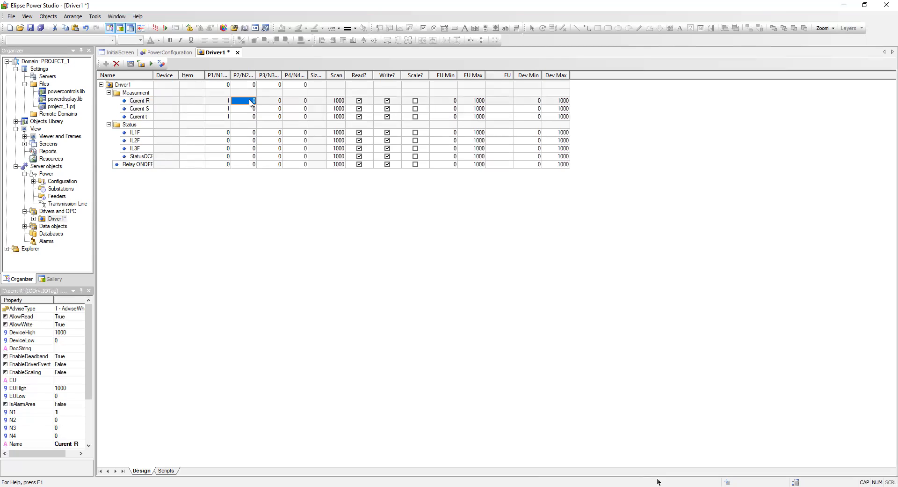
{"action": "type", "text": "9"}
{"action": "key", "text": "Return"}
{"action": "type", "text": "9"}
{"action": "key", "text": "Return"}
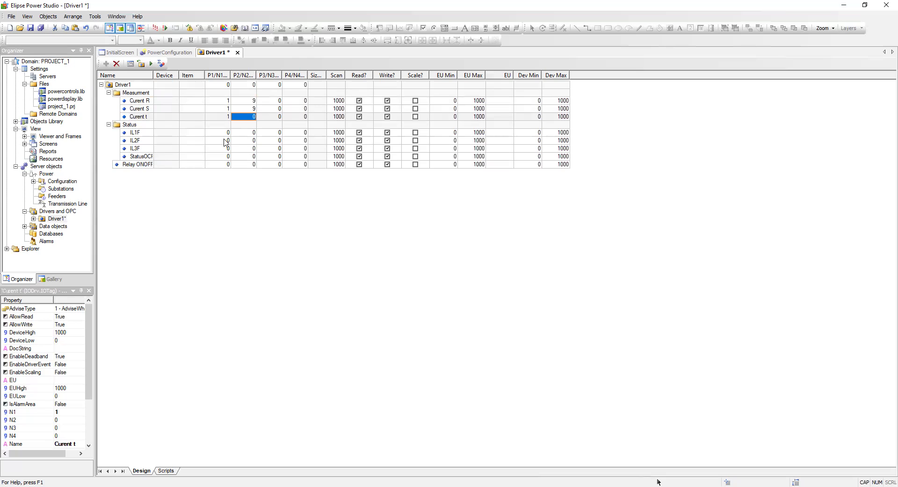
{"action": "left_click", "coordinate": [265, 116]}
{"action": "type", "text": "9"}
{"action": "key", "text": "Return"}
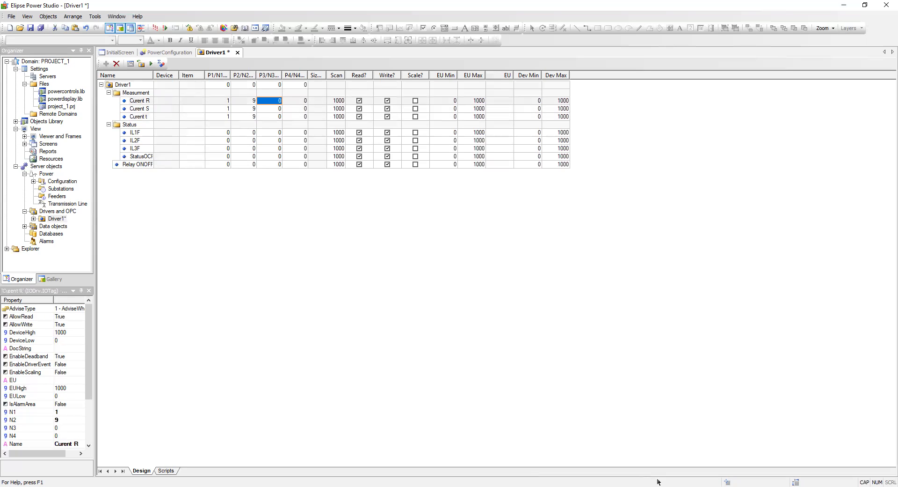
Set parameter N3 to 41108 for all three Measurment tags.
{"action": "left_click", "coordinate": [262, 102]}
{"action": "type", "text": "41108"}
{"action": "left_click", "coordinate": [278, 109]}
{"action": "type", "text": "41108"}
{"action": "key", "text": "Return"}
{"action": "type", "text": "41108"}
Set parameter N4 to 1 for Curent S and to 2 for Curent t.
{"action": "left_click", "coordinate": [299, 100]}
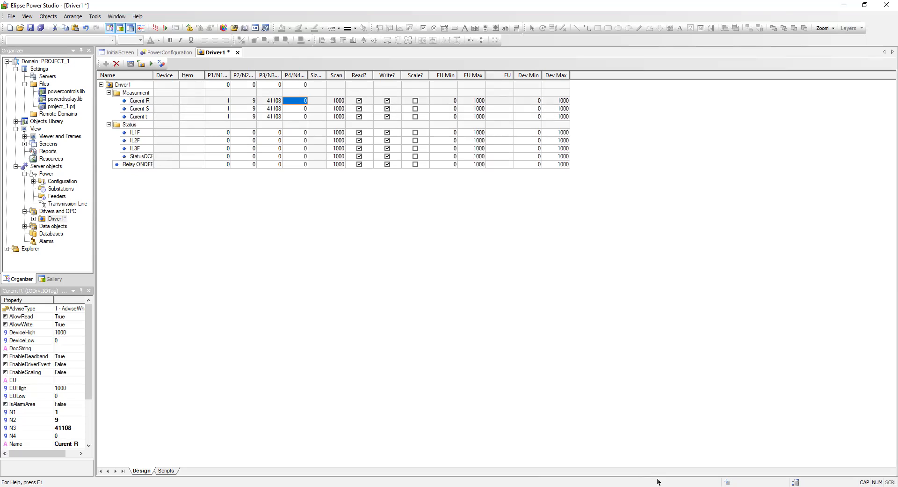
{"action": "left_click", "coordinate": [305, 109]}
{"action": "type", "text": "1"}
{"action": "key", "text": "Down"}
{"action": "type", "text": "2"}
{"action": "left_click", "coordinate": [325, 119]}
Disable writing and enable scaling for all three Measurment tags.
{"action": "left_click", "coordinate": [292, 485]}
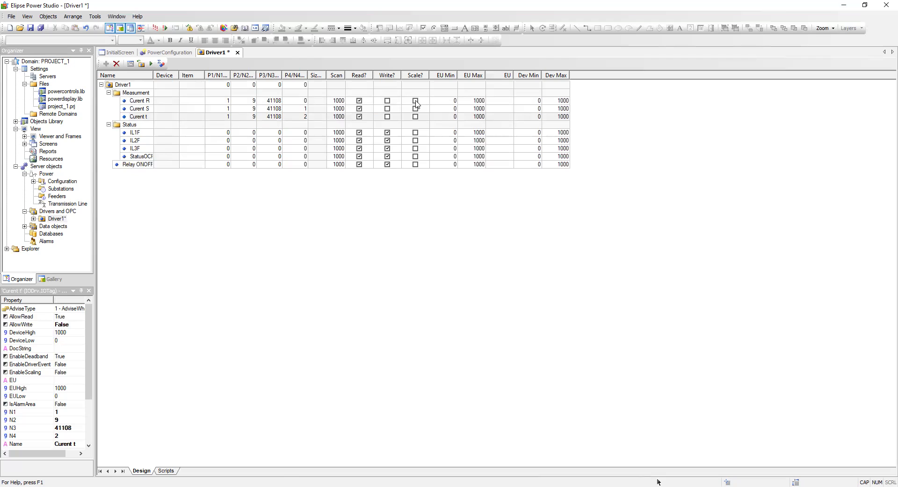
{"action": "left_click", "coordinate": [415, 118]}
{"action": "left_click", "coordinate": [403, 400]}
{"action": "left_click", "coordinate": [476, 101]}
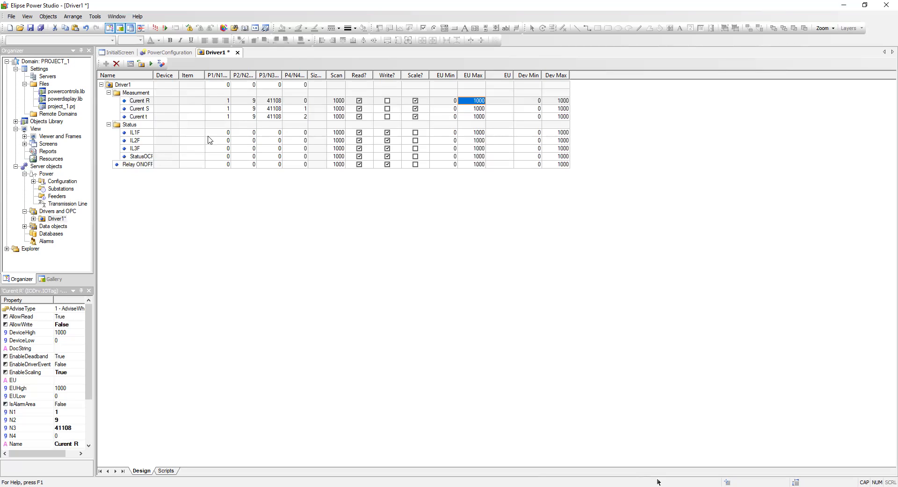
Set parameters N1 and N2 to 1 for all four Status tags.
{"action": "left_click", "coordinate": [226, 135]}
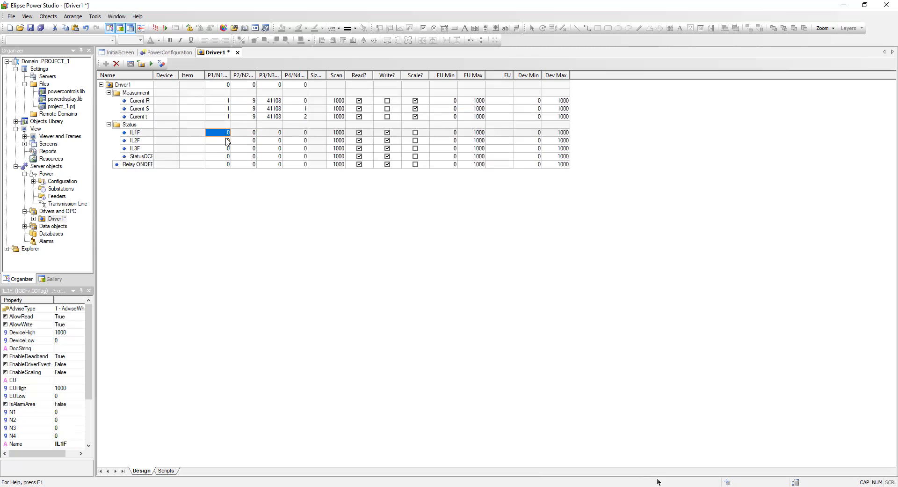
{"action": "type", "text": "1"}
{"action": "key", "text": "Return"}
{"action": "type", "text": "1"}
{"action": "key", "text": "Return"}
{"action": "type", "text": "1"}
{"action": "type", "text": "1"}
{"action": "key", "text": "Return"}
{"action": "type", "text": "1"}
{"action": "key", "text": "Return"}
{"action": "type", "text": "1"}
{"action": "key", "text": "Return"}
{"action": "type", "text": "1"}
Set parameter N3 to 41029 for IL1F and to 41030 for IL2F.
{"action": "left_click", "coordinate": [270, 133]}
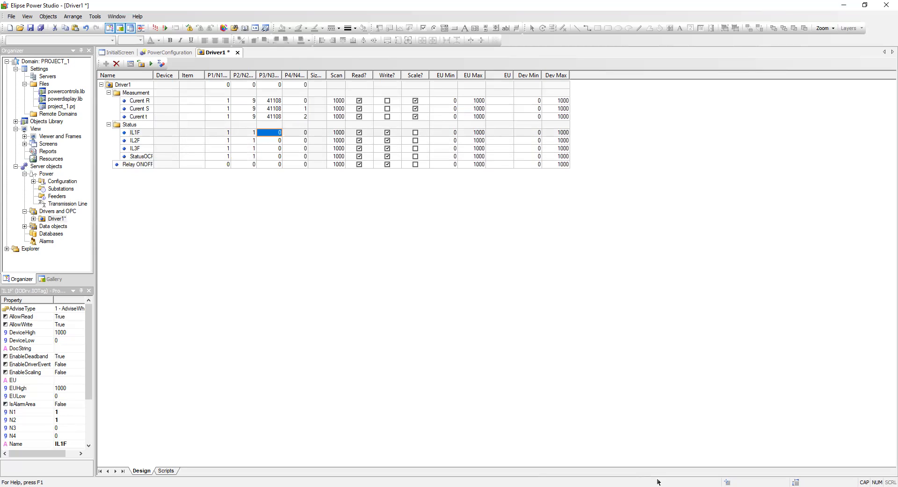
{"action": "left_click", "coordinate": [271, 134]}
{"action": "type", "text": "41029"}
{"action": "left_click", "coordinate": [274, 141]}
{"action": "left_click", "coordinate": [273, 140]}
{"action": "key", "text": "BackSpace"}
{"action": "type", "text": "41030"}
Set parameter N3 to 41031 for IL3F and to 41050 for StatusOCR.
{"action": "left_click", "coordinate": [271, 151]}
{"action": "type", "text": "41031"}
{"action": "left_click", "coordinate": [266, 164]}
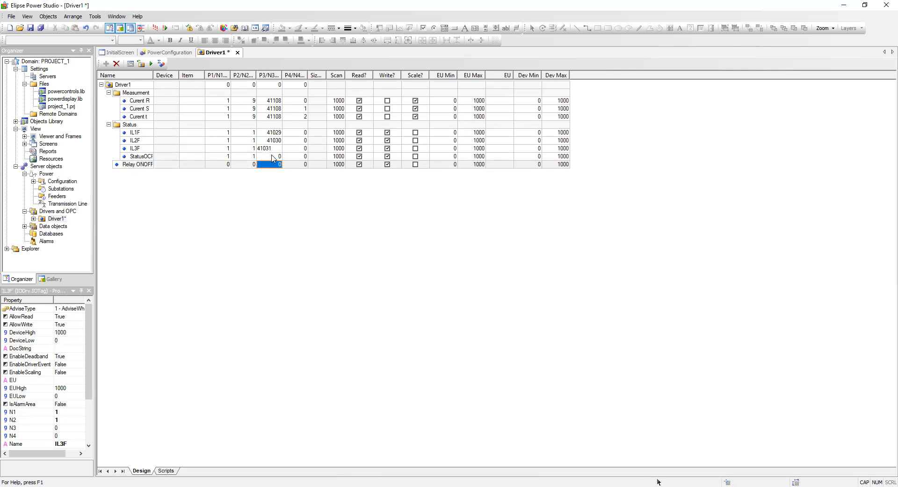
{"action": "left_click", "coordinate": [273, 157]}
{"action": "type", "text": "41050"}
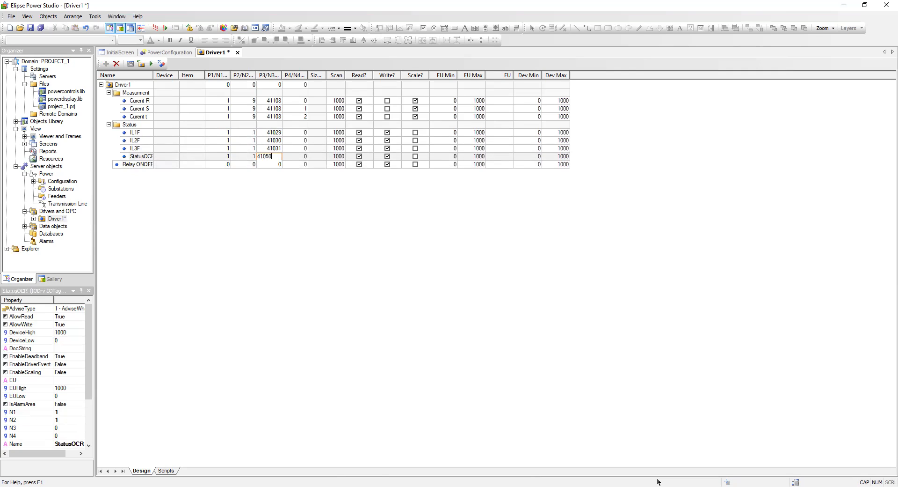
{"action": "left_click", "coordinate": [333, 134]}
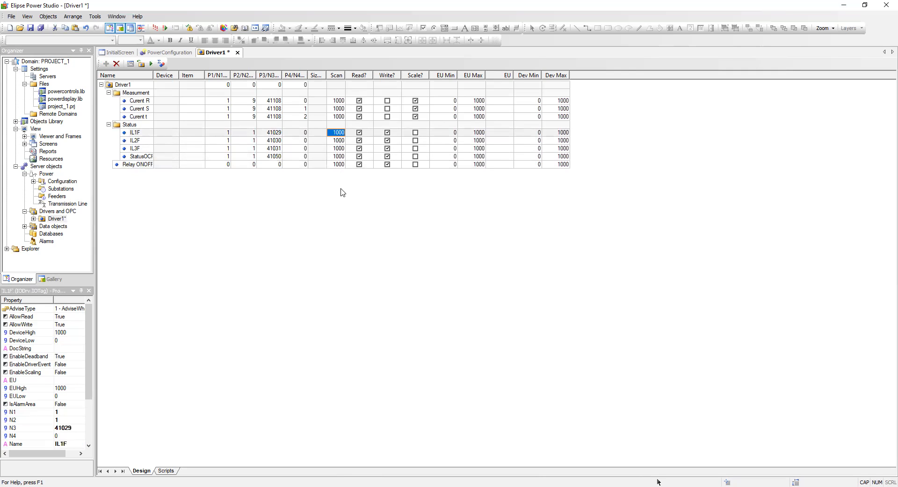
{"action": "left_click", "coordinate": [372, 136]}
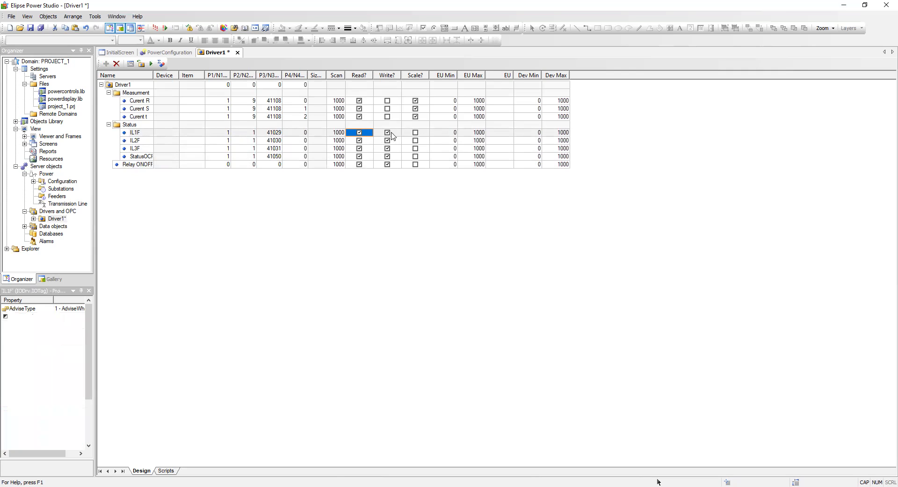
Disable writing for all four Status tags.
{"action": "left_click", "coordinate": [388, 132]}
{"action": "left_click", "coordinate": [388, 140]}
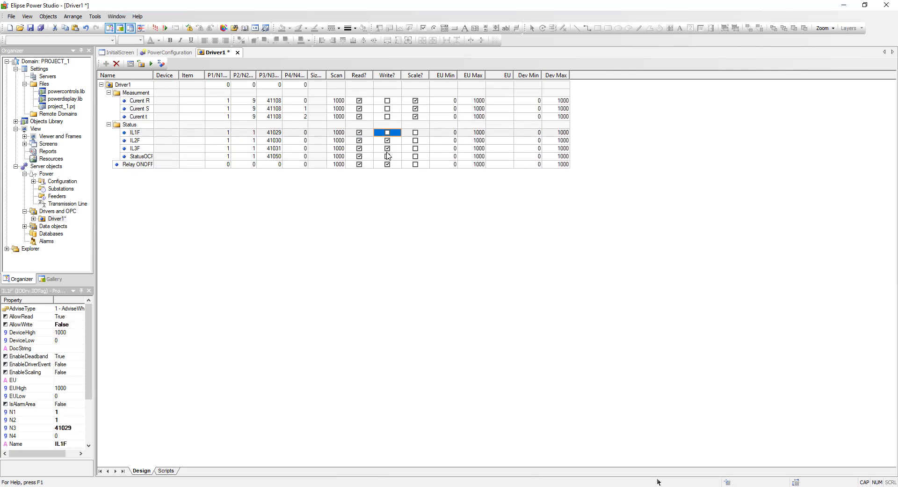
{"action": "left_click", "coordinate": [387, 148]}
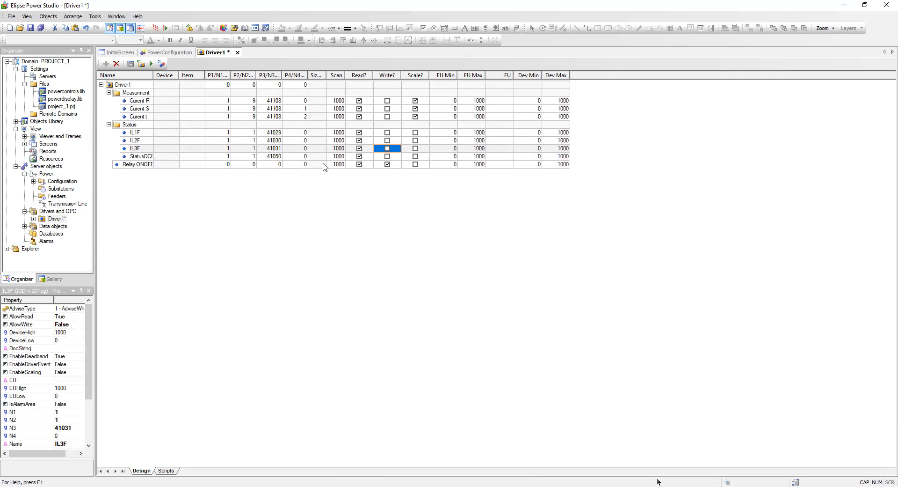
Set parameter N1 to 1 and N2 to 323 for the Relay ONOFF tag.
{"action": "left_click", "coordinate": [222, 164]}
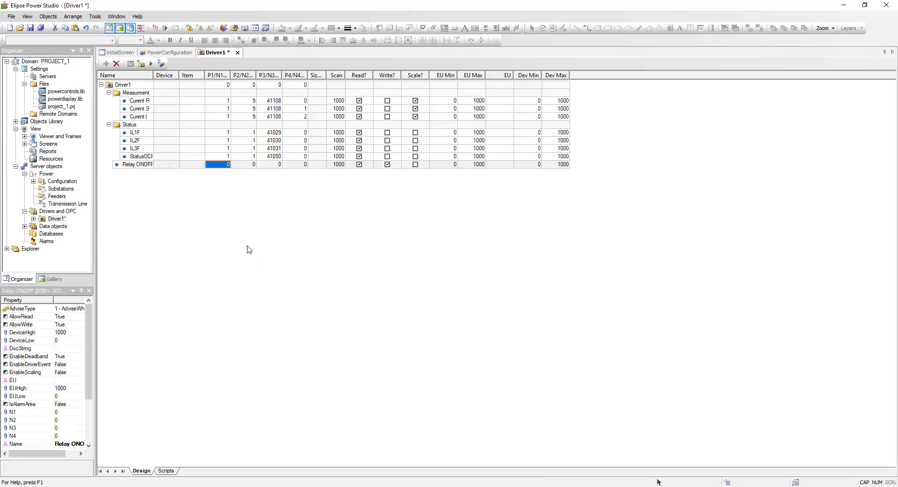
{"action": "type", "text": "1"}
{"action": "left_click", "coordinate": [245, 163]}
{"action": "type", "text": "323"}
{"action": "left_click", "coordinate": [296, 165]}
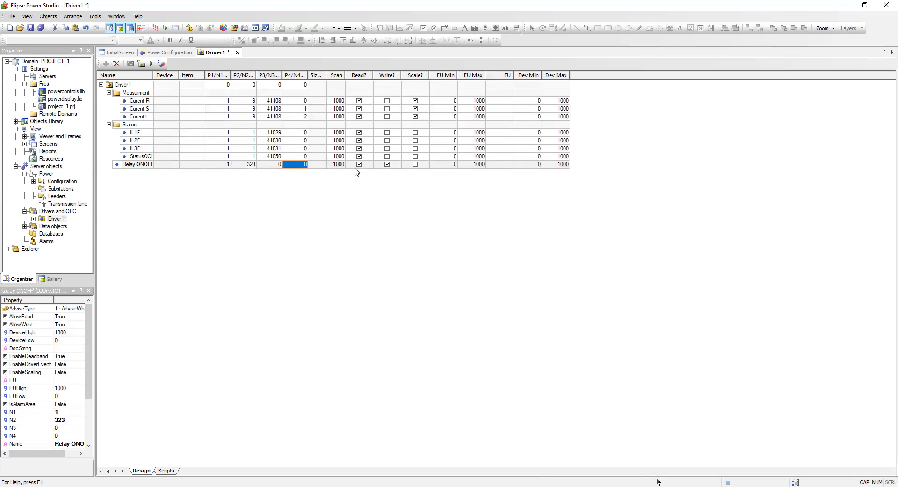
Disable reading for the Relay ONOFF tag.
{"action": "key", "text": "Tab"}
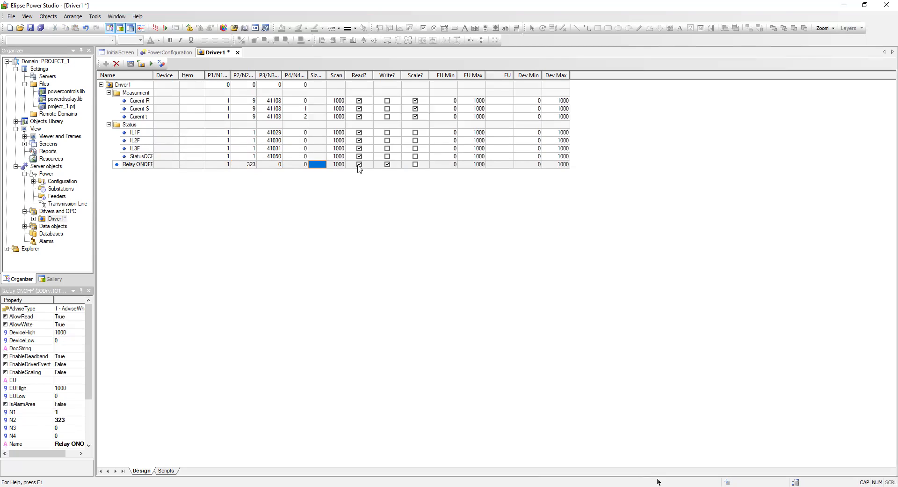
{"action": "key", "text": "Tab"}
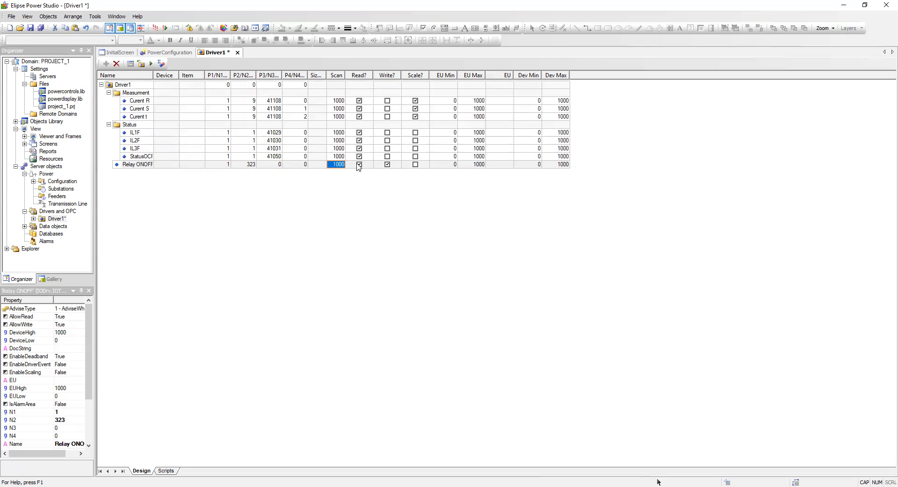
{"action": "key", "text": "Tab"}
{"action": "left_click", "coordinate": [359, 164]}
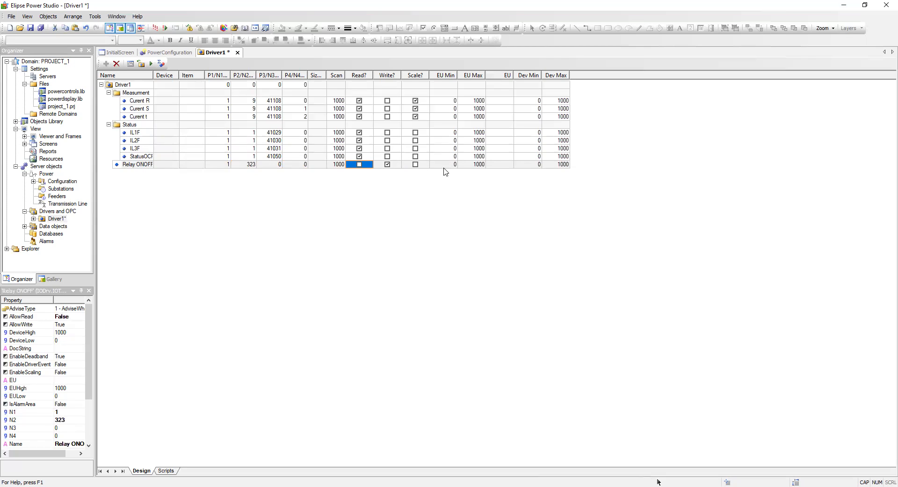
{"action": "left_click", "coordinate": [564, 165]}
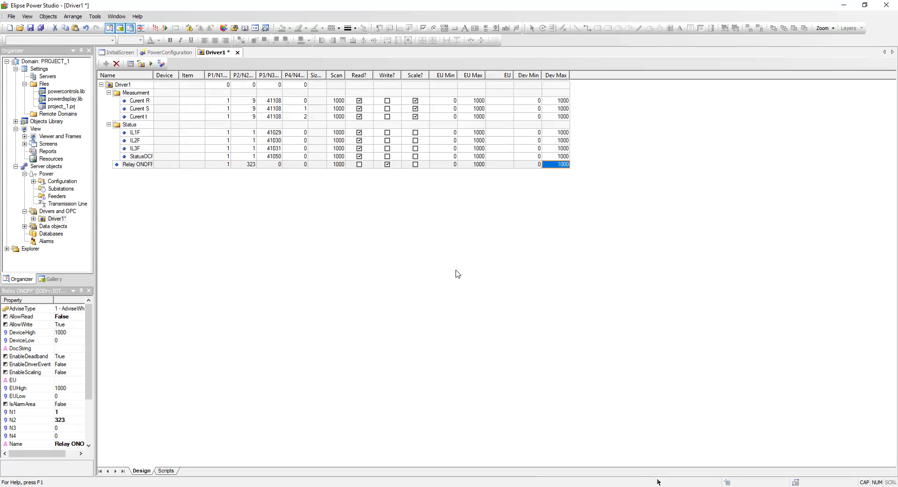
Add a script to the AfterStart event of Driver1.
{"action": "left_click", "coordinate": [127, 85]}
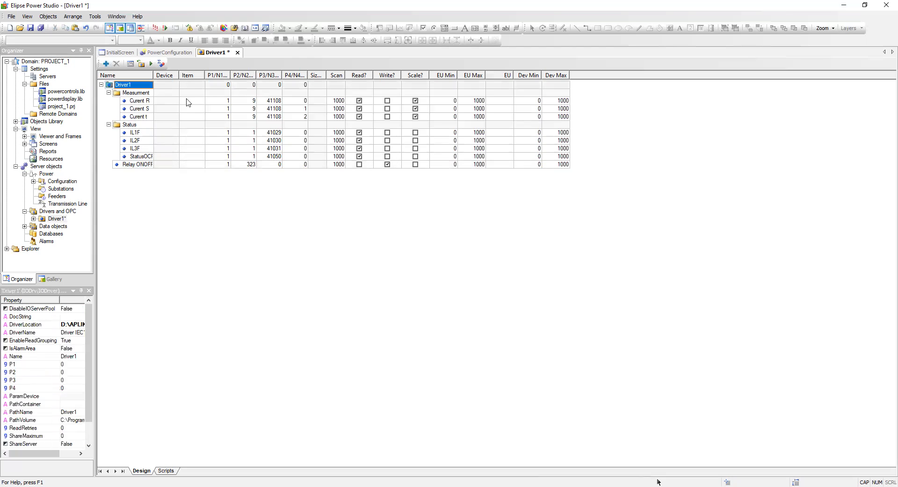
{"action": "left_click", "coordinate": [167, 471]}
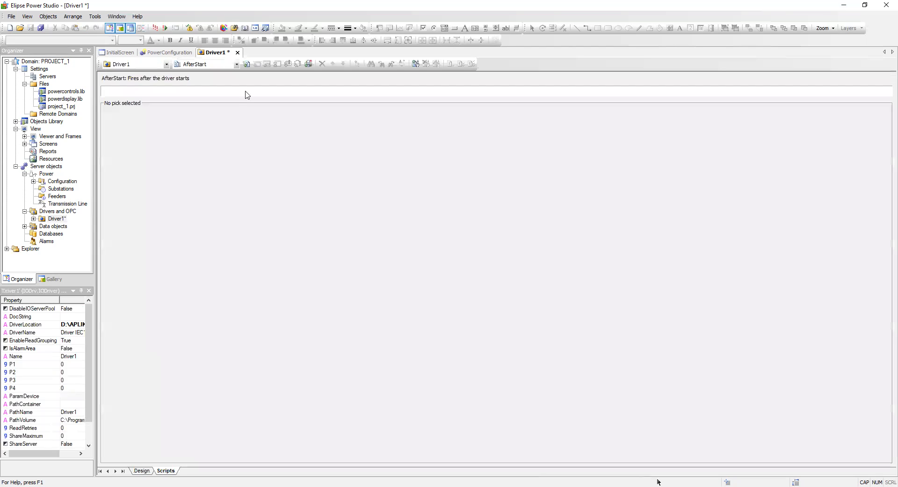
{"action": "left_click", "coordinate": [246, 64]}
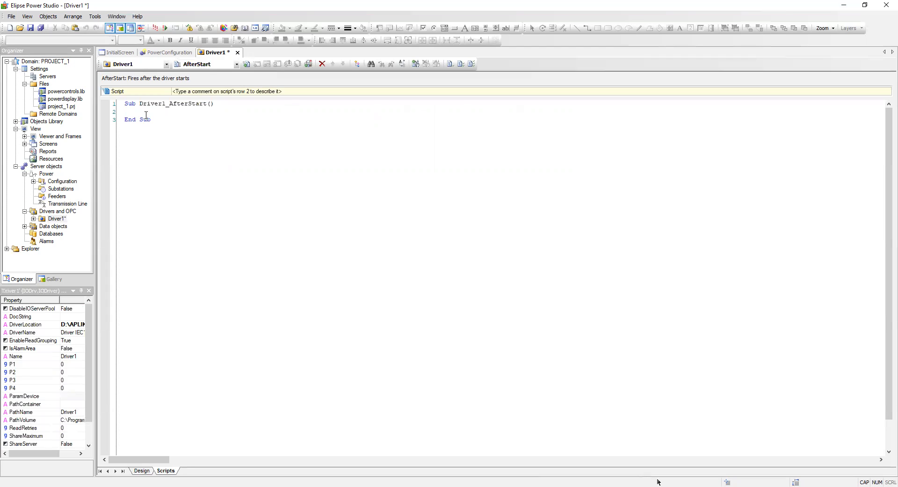
Write the line Item ("Relay ONOFF").Value=1 in the body of the AfterStart script.
{"action": "type", "text": "ITE"}
{"action": "key", "text": "BackSpace"}
{"action": "key", "text": "BackSpace"}
{"action": "key", "text": "Caps_Lock"}
{"action": "type", "text": "tem "}
{"action": "type", "text": "(\"RELA"}
{"action": "type", "text": "Y"}
{"action": "type", "text": " 0"}
{"action": "key", "text": "BackSpace"}
{"action": "key", "text": "BackSpace"}
{"action": "key", "text": "BackSpace"}
{"action": "key", "text": "BackSpace"}
{"action": "key", "text": "BackSpace"}
{"action": "key", "text": "BackSpace"}
{"action": "type", "text": "elay ONOFF\").Value=1"}
Return to the driver's tag table and activate communication for Driver1.
{"action": "left_click", "coordinate": [142, 471]}
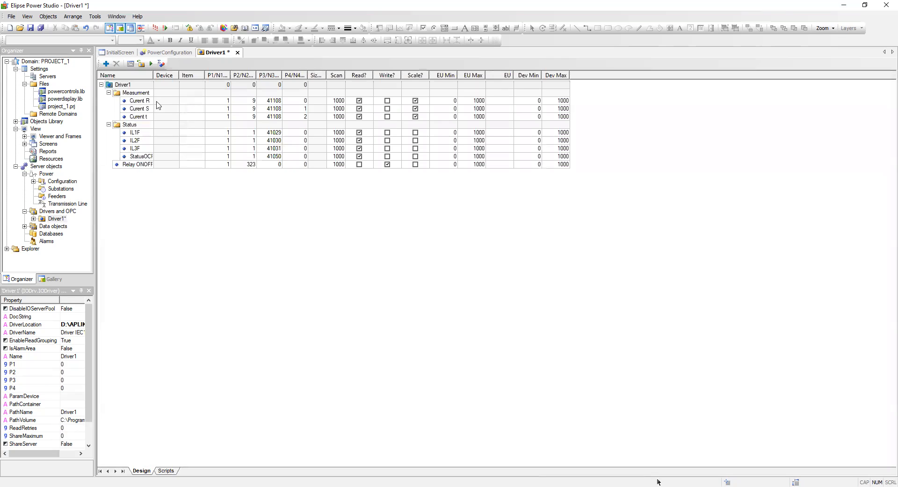
{"action": "left_click", "coordinate": [152, 63]}
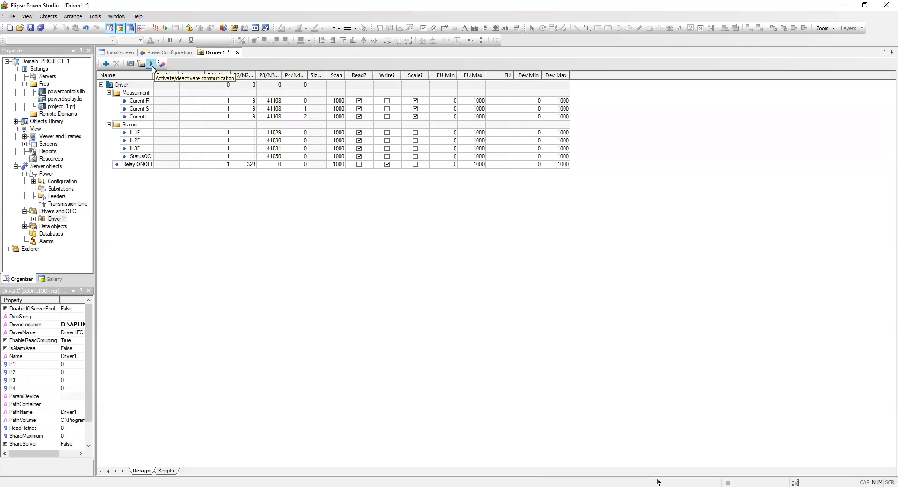